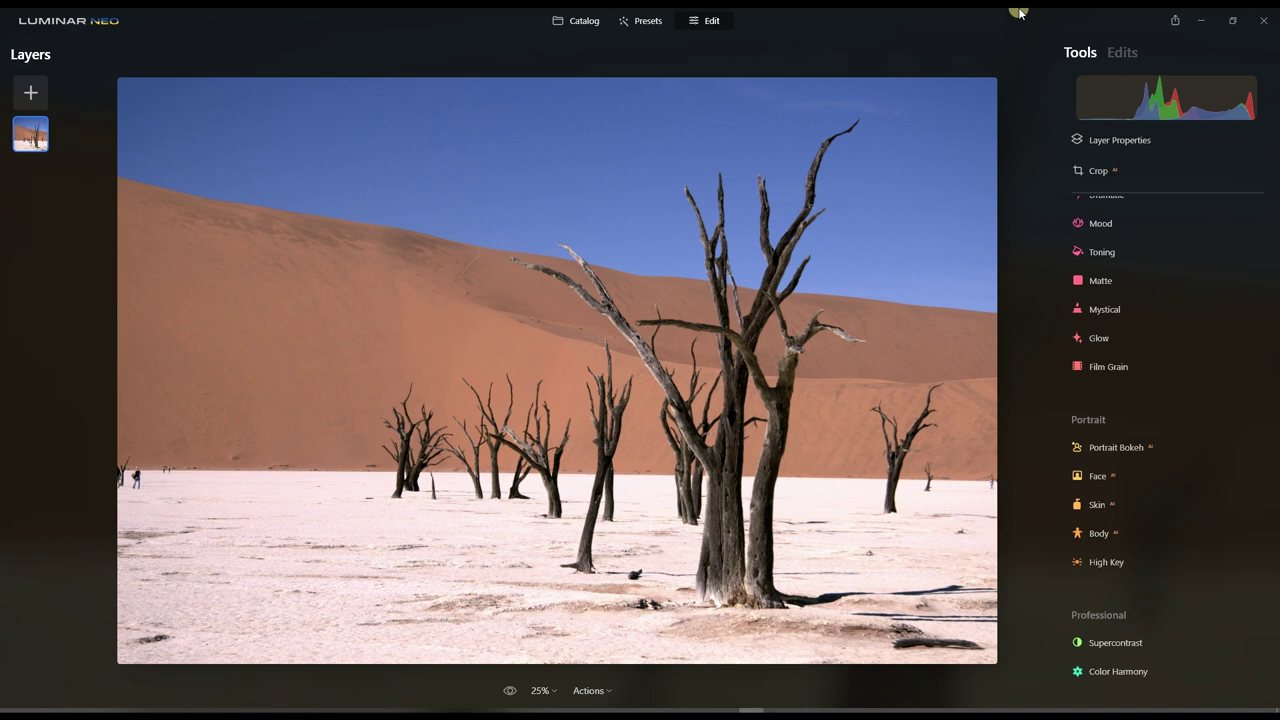
- Open Sky AI from Favorites and filter the sky selection to the Galaxy category
{"action": "scroll", "coordinate": [1135, 246], "scroll_direction": "up", "scroll_amount": 5}
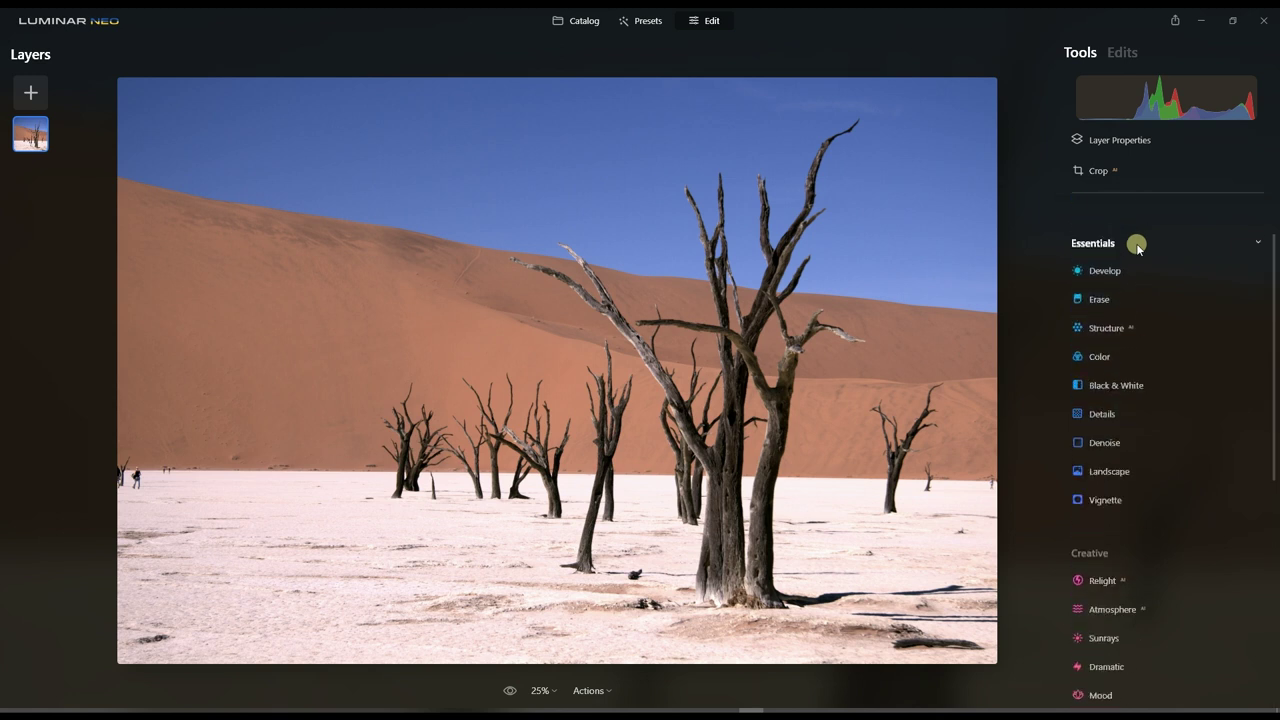
{"action": "scroll", "coordinate": [1137, 246], "scroll_direction": "up", "scroll_amount": 2}
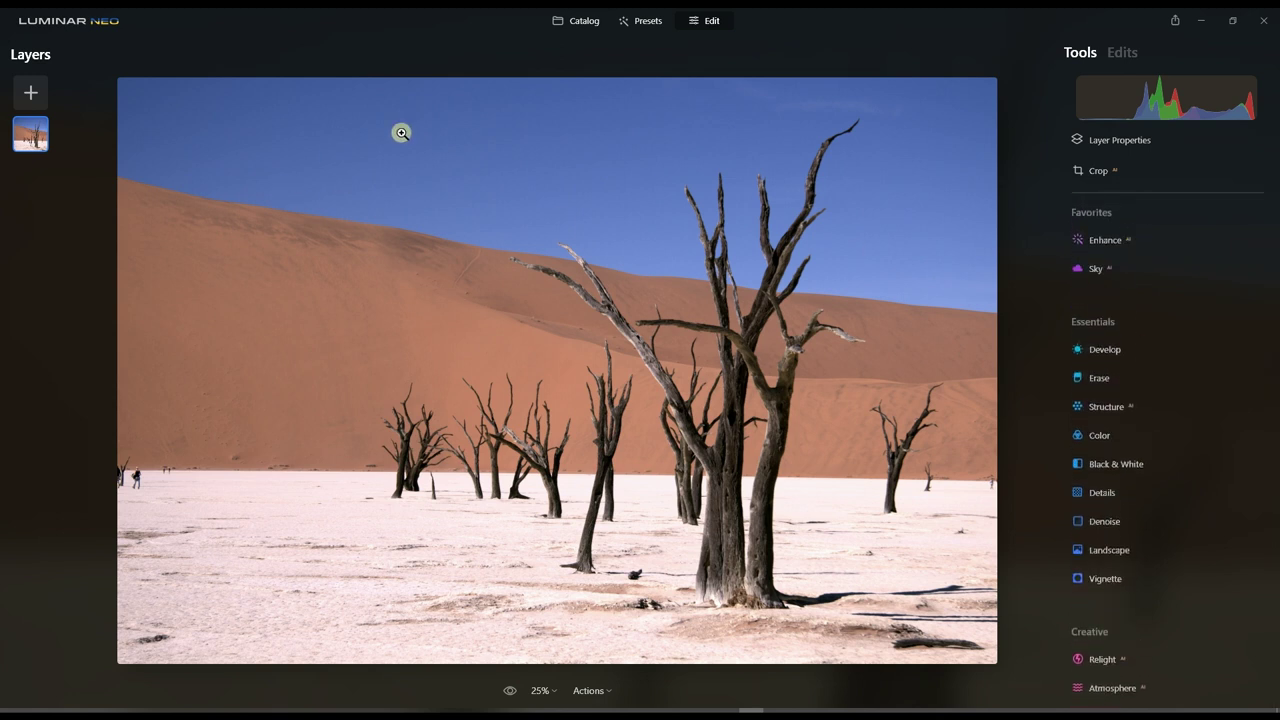
{"action": "left_click", "coordinate": [1098, 270]}
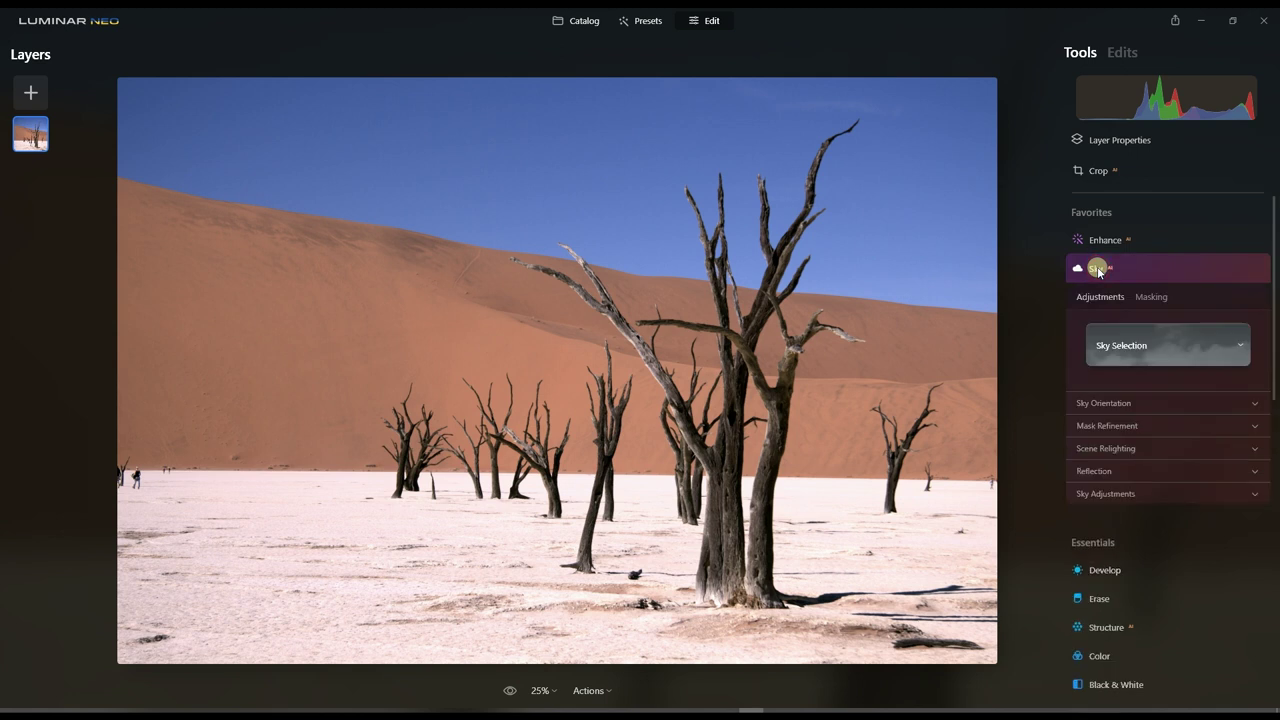
{"action": "left_click", "coordinate": [1140, 345]}
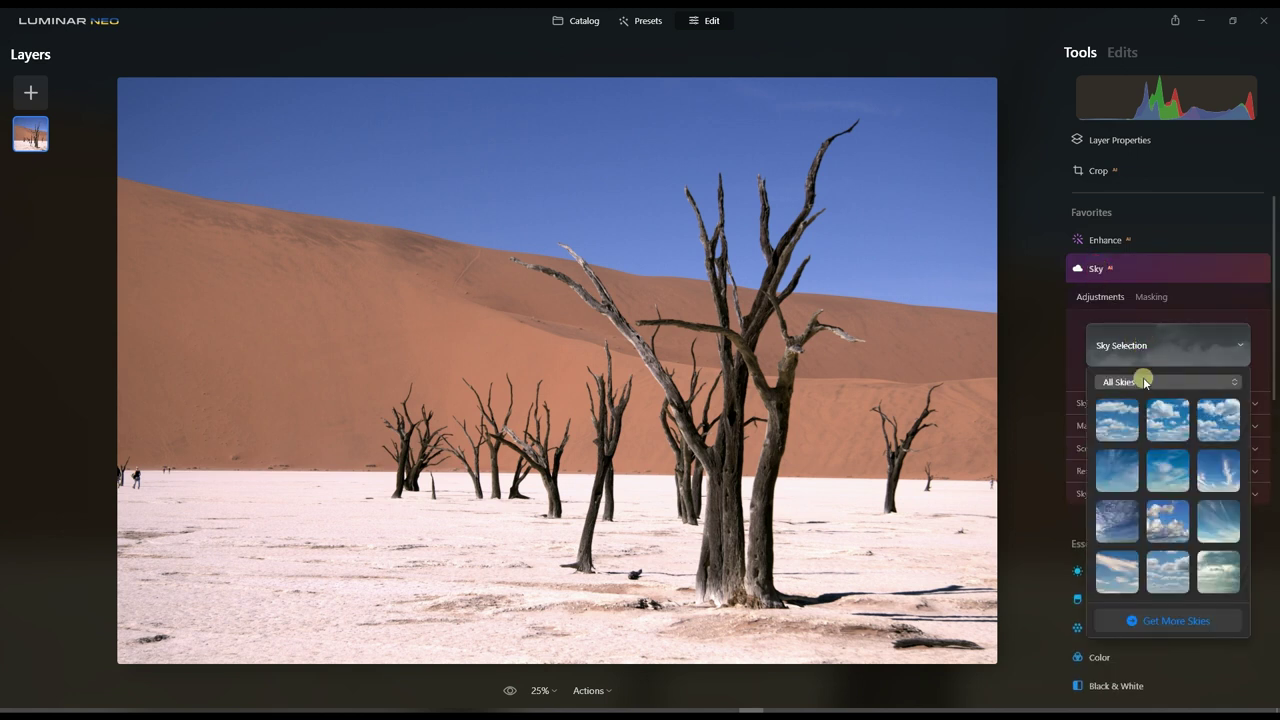
{"action": "left_click", "coordinate": [1141, 381]}
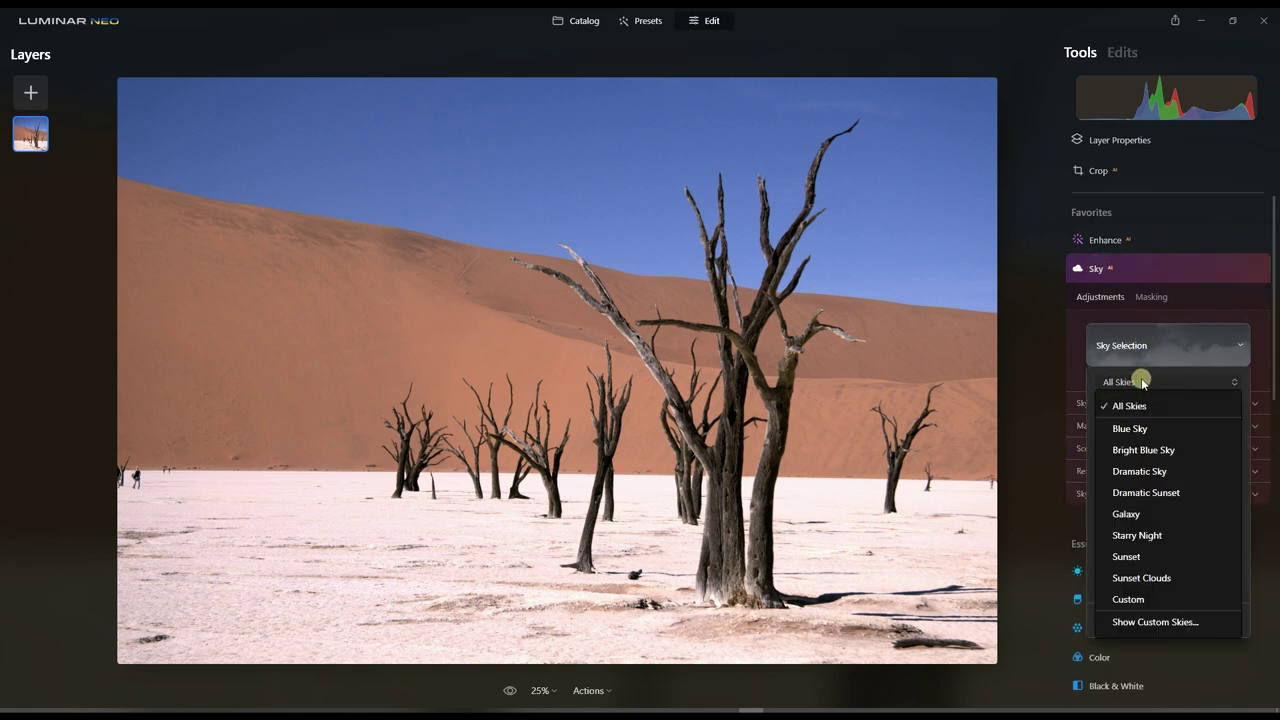
{"action": "left_click", "coordinate": [1155, 514]}
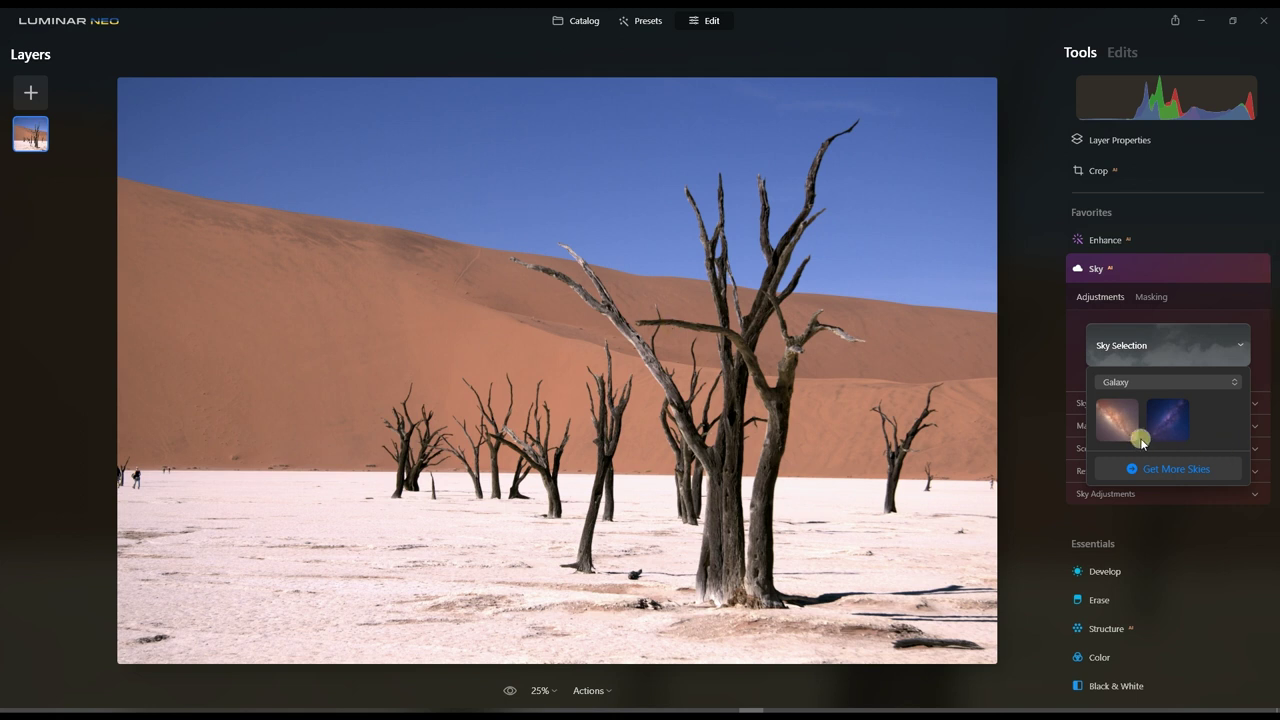
- Preview the Starry Night sky category, then return to the Galaxy skies
{"action": "left_click", "coordinate": [1114, 381]}
{"action": "left_click", "coordinate": [1113, 380]}
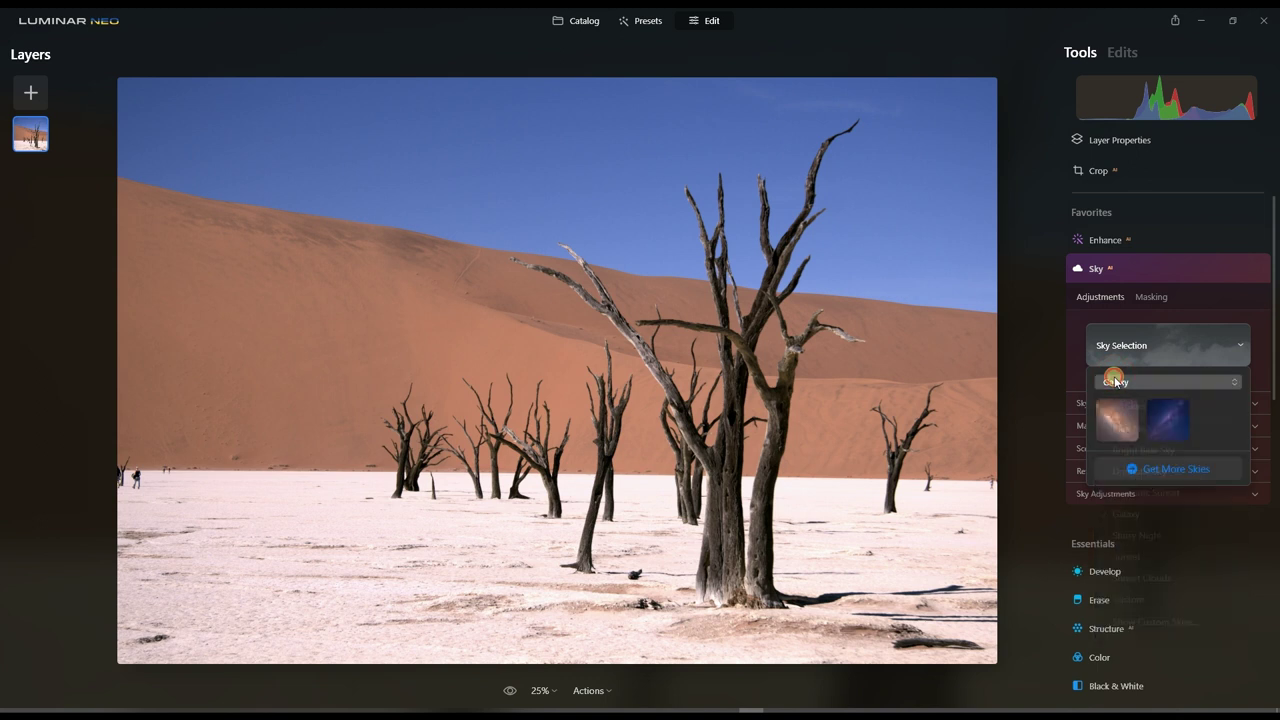
{"action": "left_click", "coordinate": [1117, 381]}
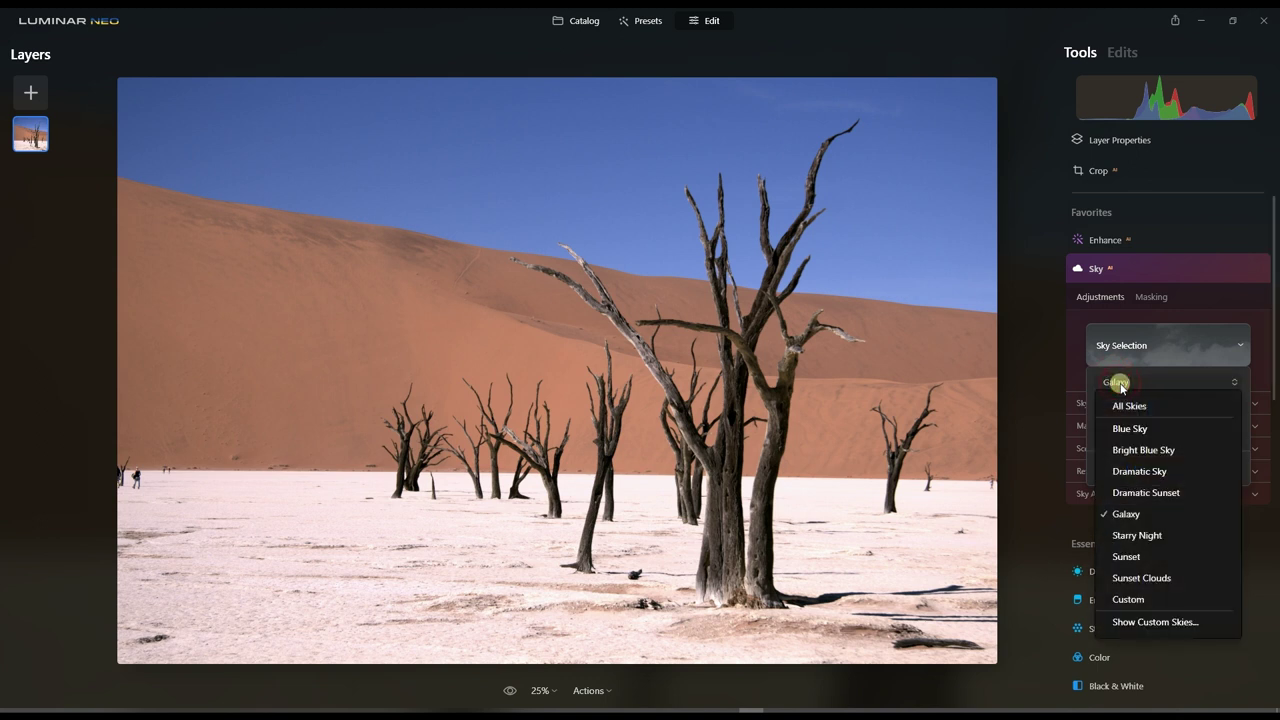
{"action": "left_click", "coordinate": [1130, 535]}
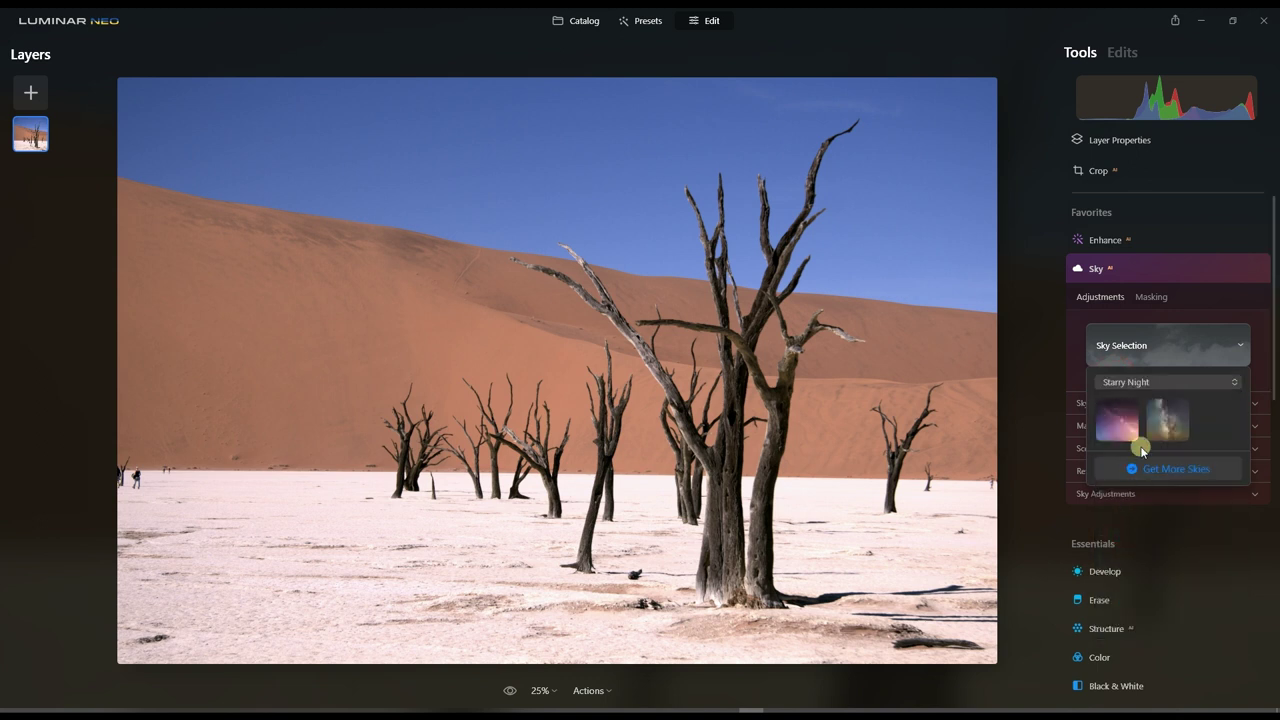
{"action": "left_click", "coordinate": [1177, 389]}
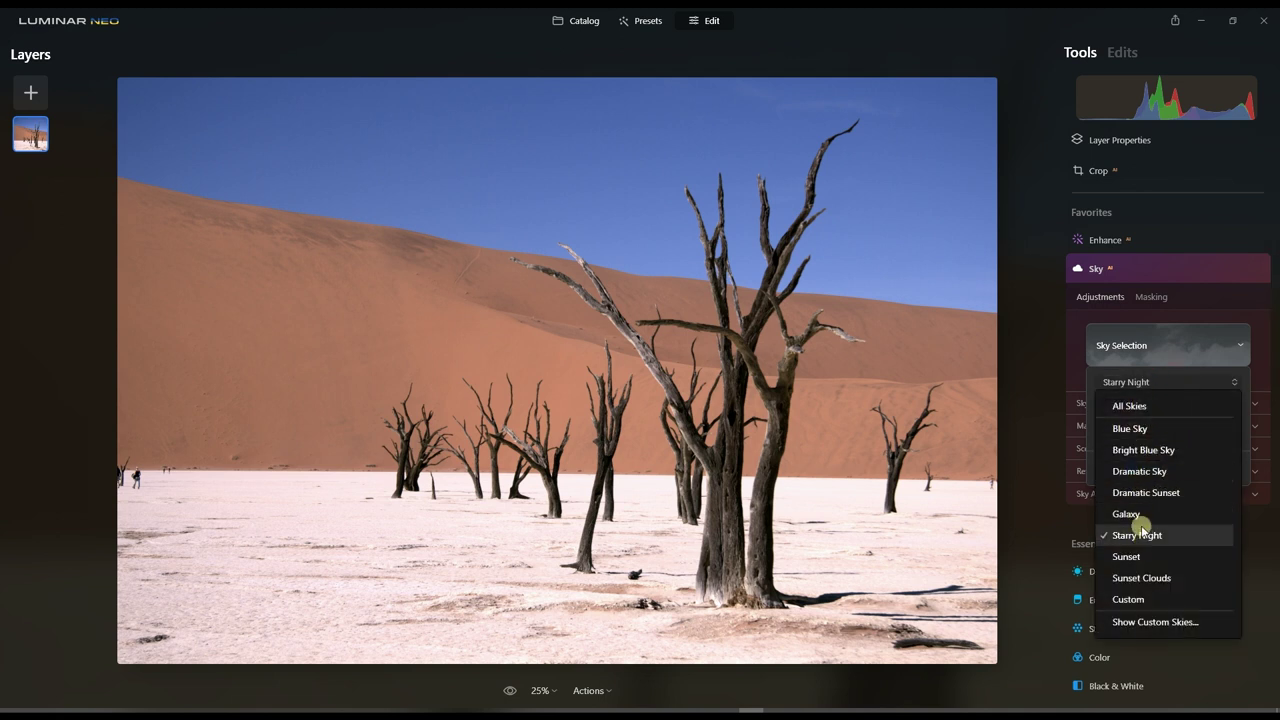
{"action": "left_click", "coordinate": [1143, 531]}
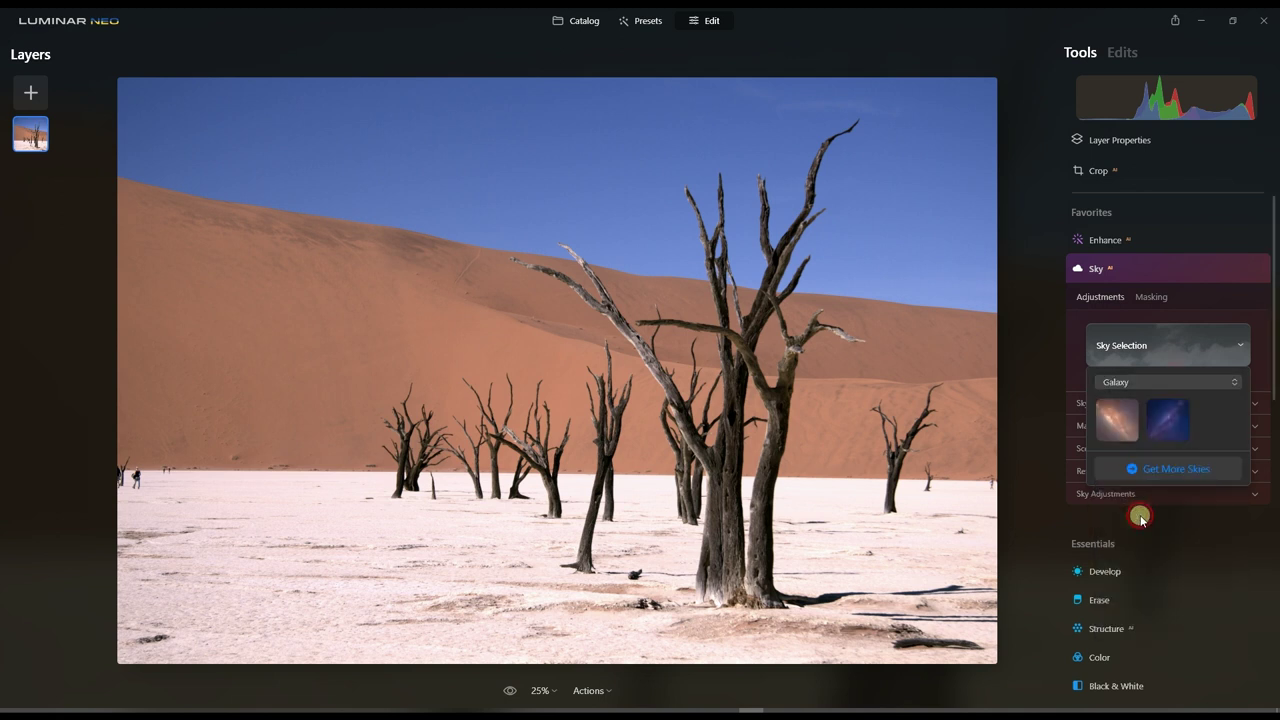
- Apply the Galaxy 1 sky and view the tree branches at 100% zoom
{"action": "left_click", "coordinate": [1116, 435]}
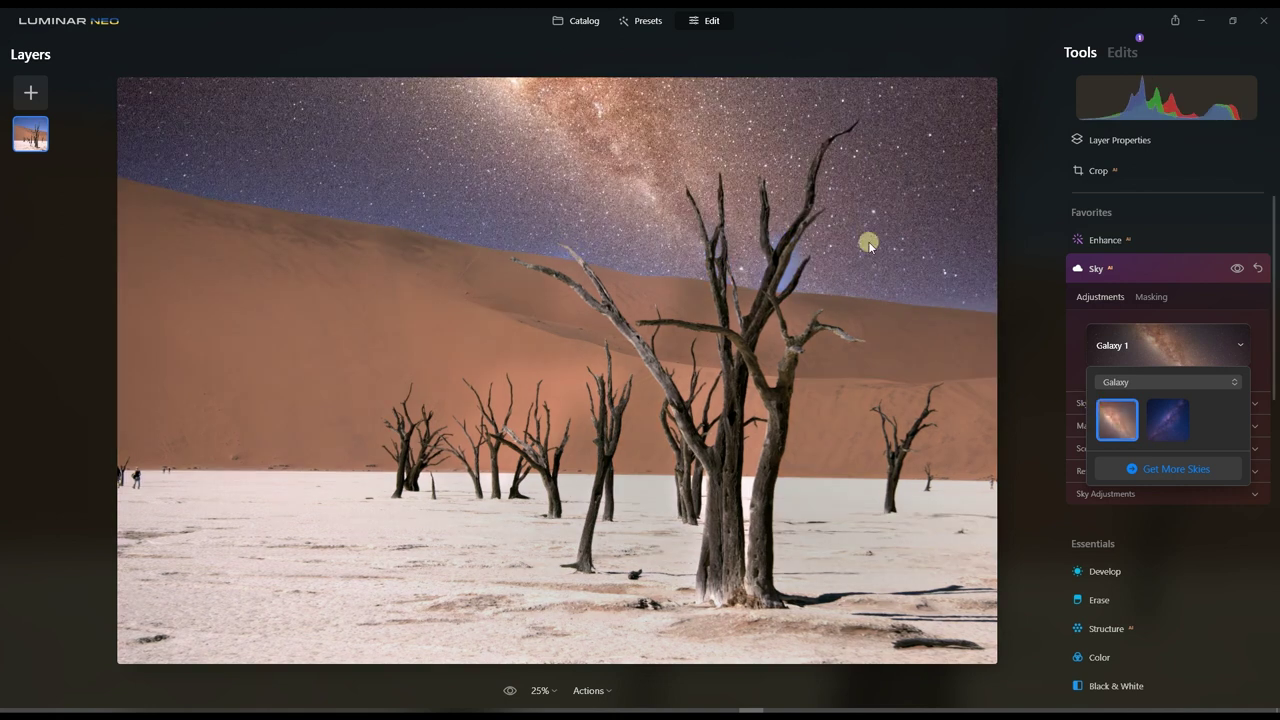
{"action": "left_click", "coordinate": [805, 267]}
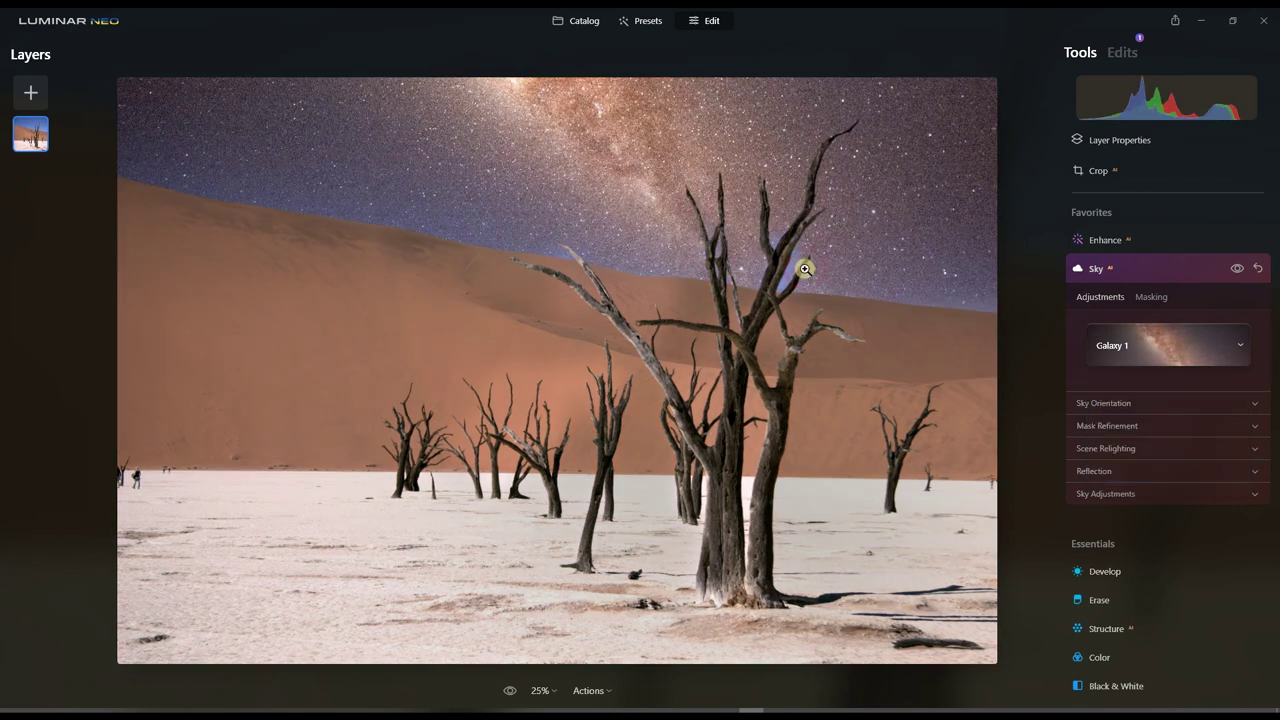
{"action": "double_click", "coordinate": [805, 267]}
{"action": "left_click_drag", "start_coordinate": [686, 237], "coordinate": [685, 420]}
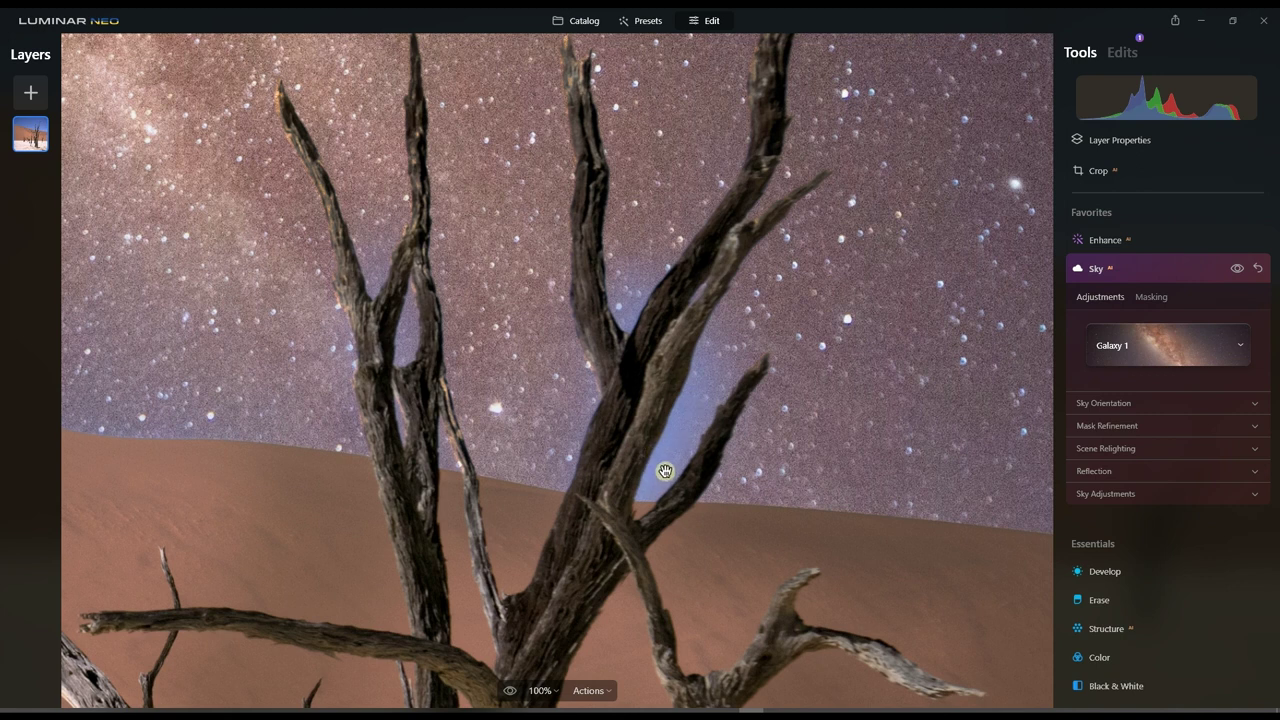
- Raise the Mask Refinement Close Gaps value to 20
{"action": "left_click", "coordinate": [1116, 426]}
{"action": "left_click_drag", "start_coordinate": [1133, 457], "coordinate": [1080, 503]}
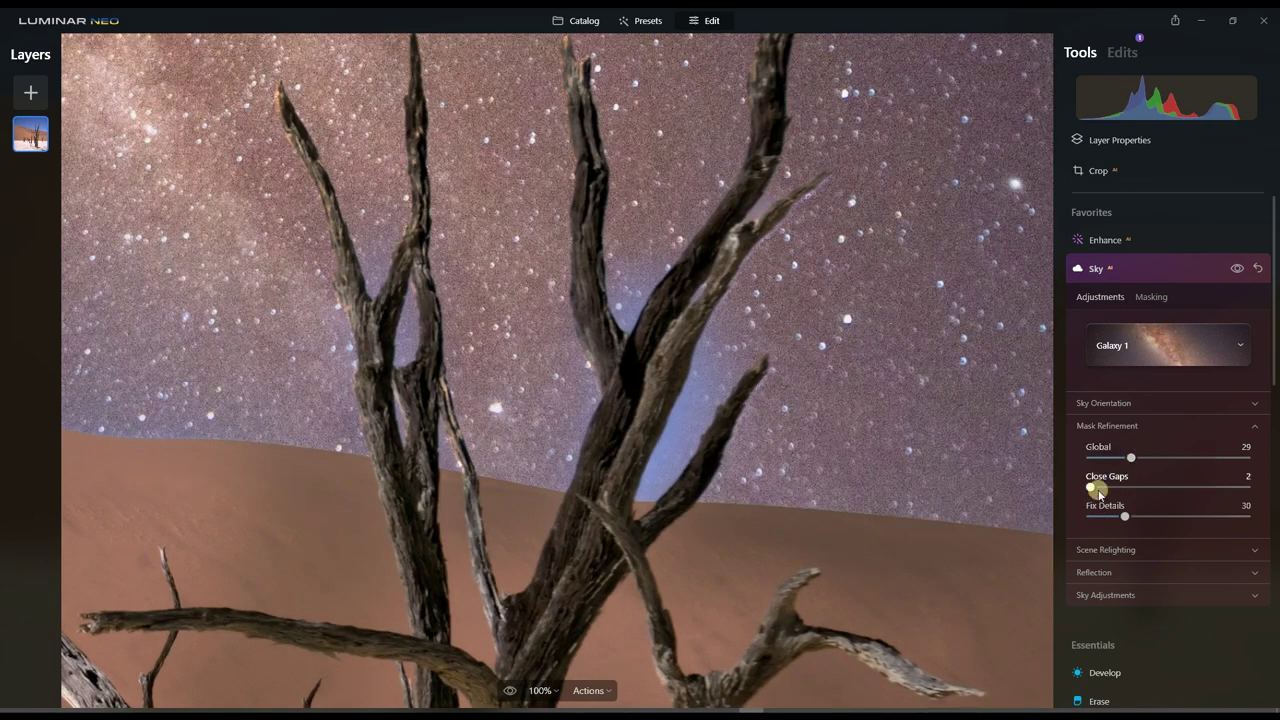
{"action": "left_click_drag", "start_coordinate": [1090, 487], "coordinate": [1166, 498]}
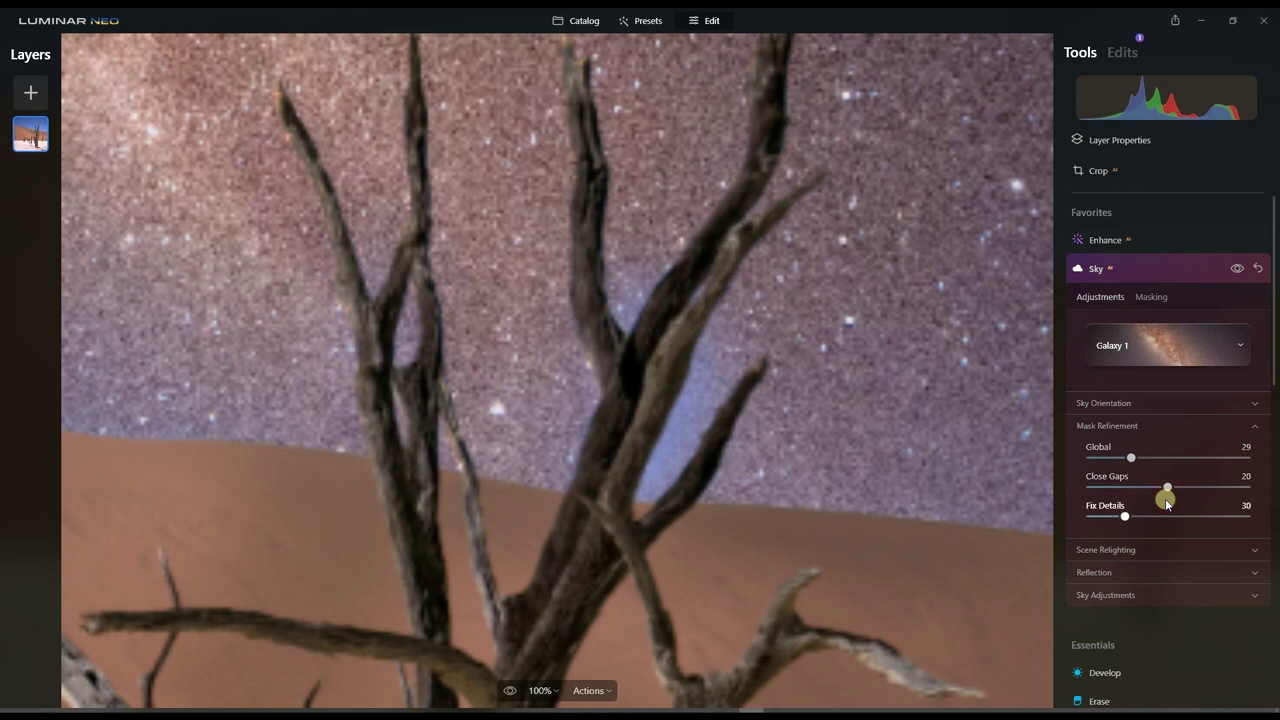
- Lower the new sky's Horizon Position and adjust its Defocus
{"action": "left_click", "coordinate": [1145, 404]}
{"action": "left_click_drag", "start_coordinate": [1160, 440], "coordinate": [1152, 438]}
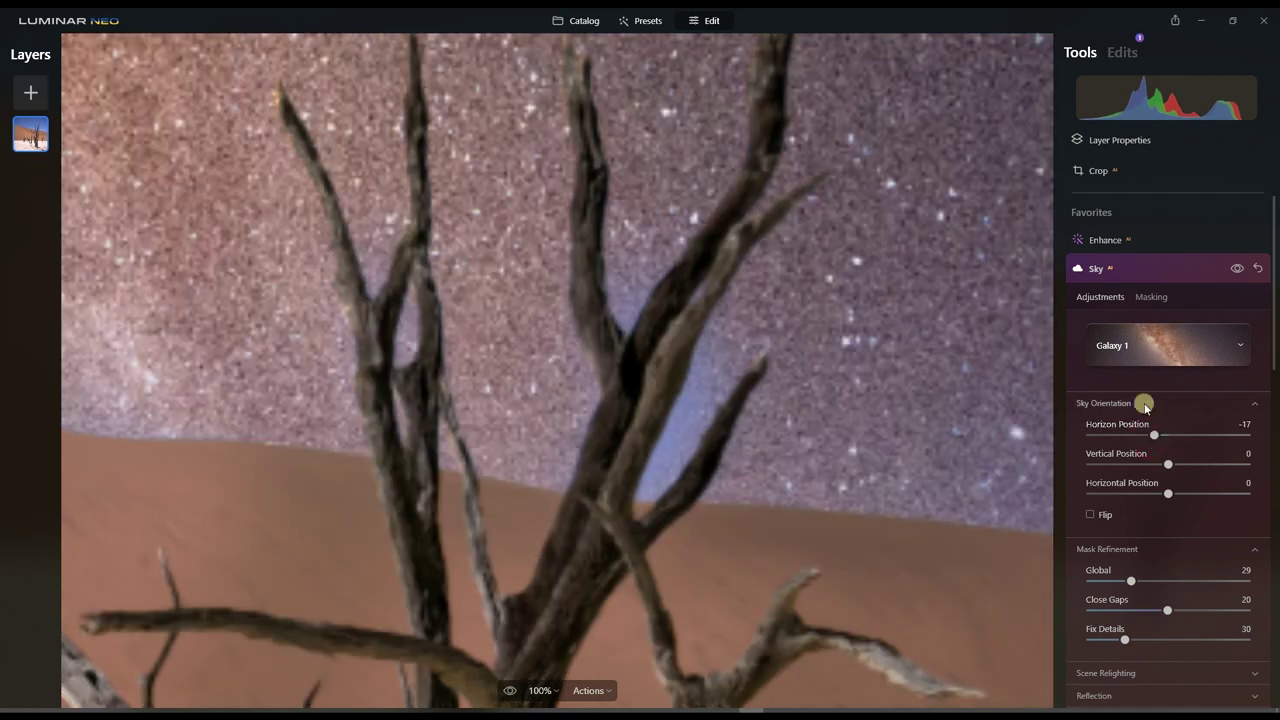
{"action": "left_click", "coordinate": [1134, 409]}
{"action": "left_click", "coordinate": [1108, 596]}
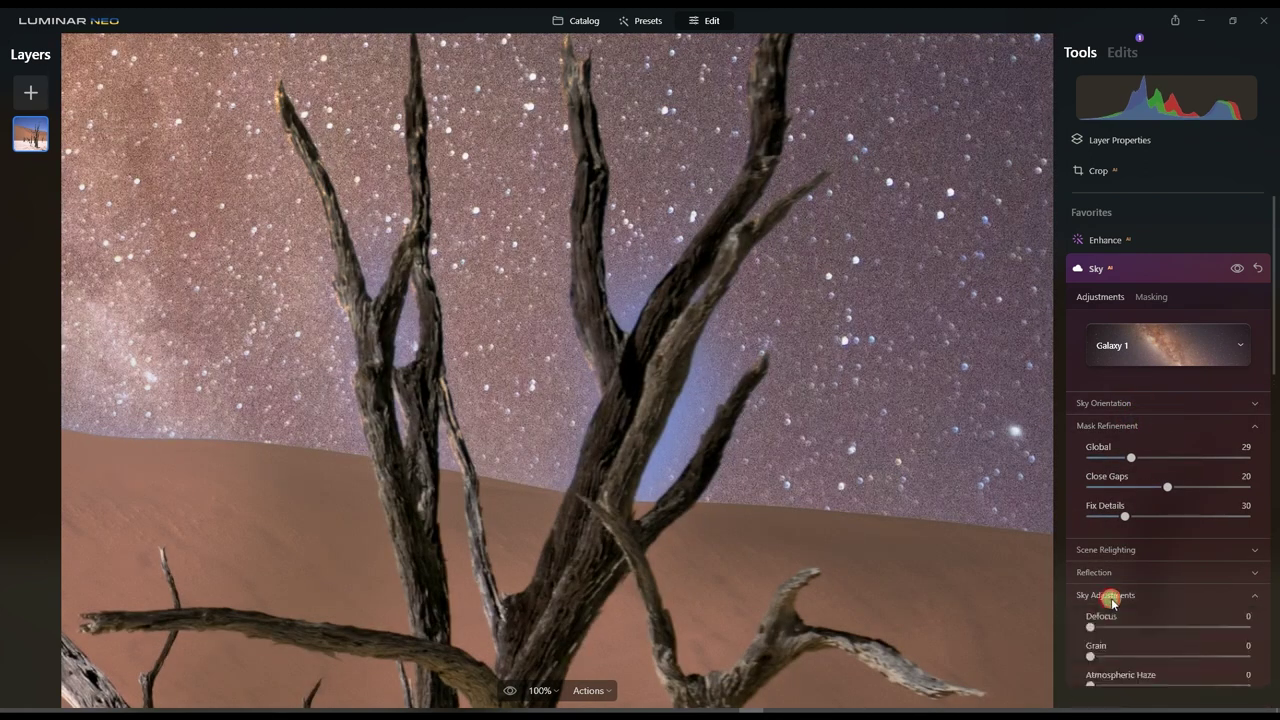
{"action": "scroll", "coordinate": [1106, 585], "scroll_direction": "down", "scroll_amount": 2}
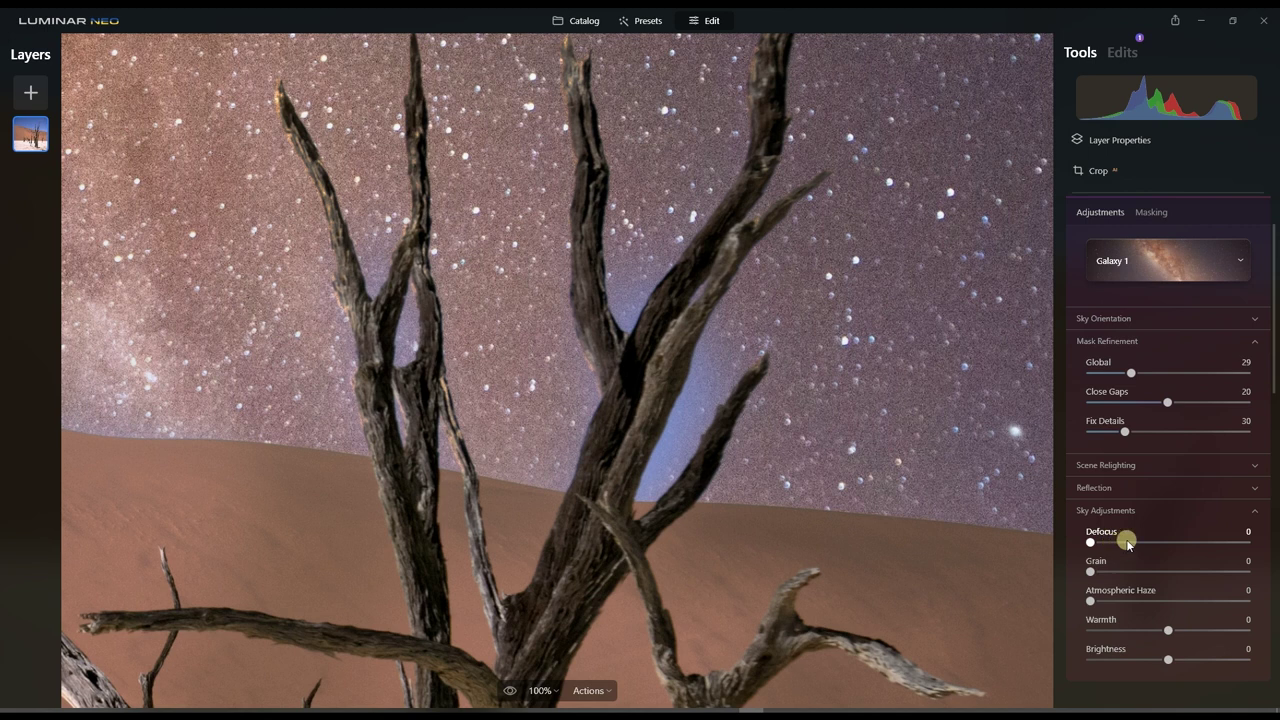
{"action": "mouse_move", "coordinate": [1090, 542]}
{"action": "left_mouse_down"}
{"action": "mouse_move", "coordinate": [1180, 545]}
{"action": "mouse_move", "coordinate": [1022, 550]}
{"action": "left_mouse_up"}
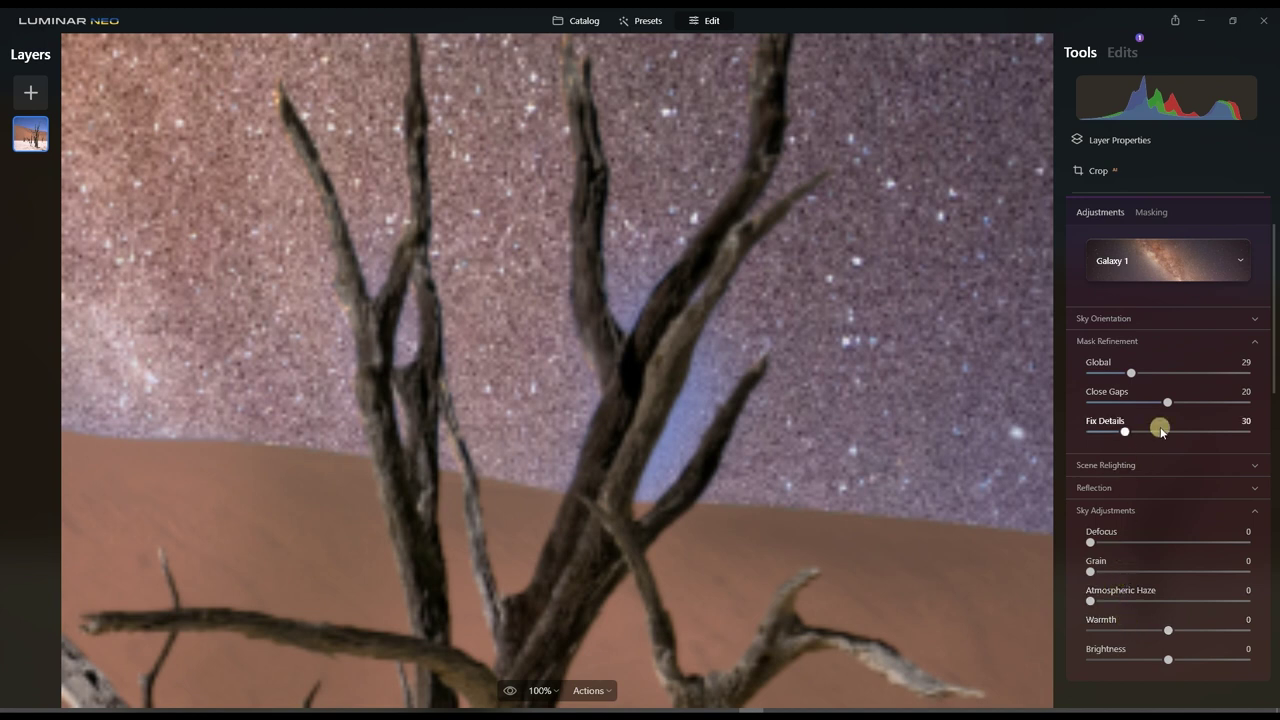
- Replace Galaxy 1 with the Galaxy 2 Milky Way sky and close the sky picker
{"action": "left_click", "coordinate": [1126, 512]}
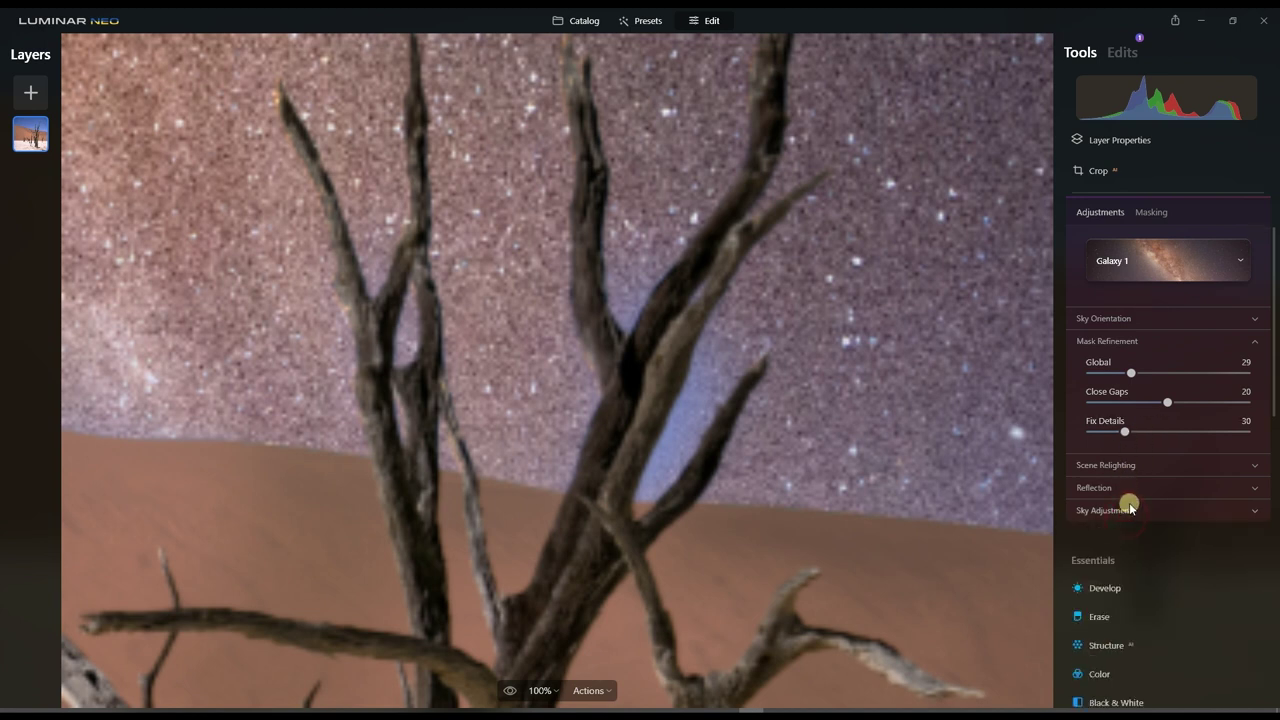
{"action": "left_click", "coordinate": [1134, 266]}
{"action": "left_click", "coordinate": [1167, 342]}
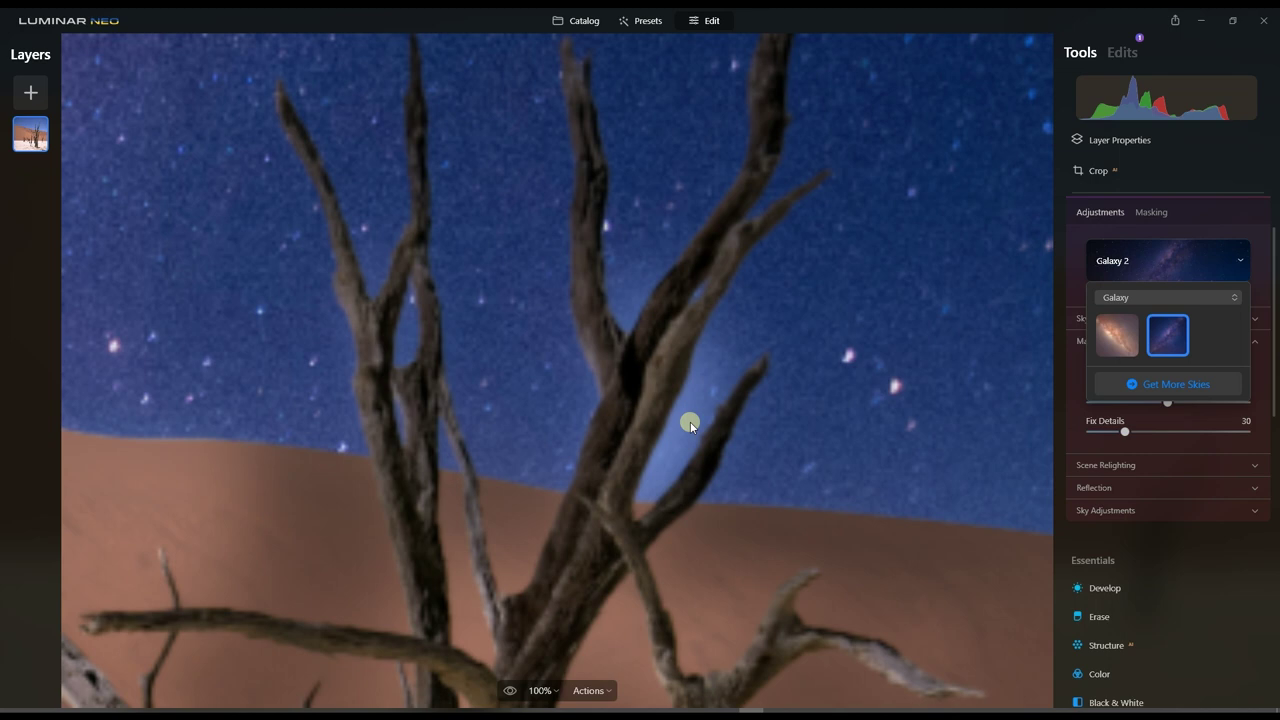
{"action": "left_click", "coordinate": [729, 497]}
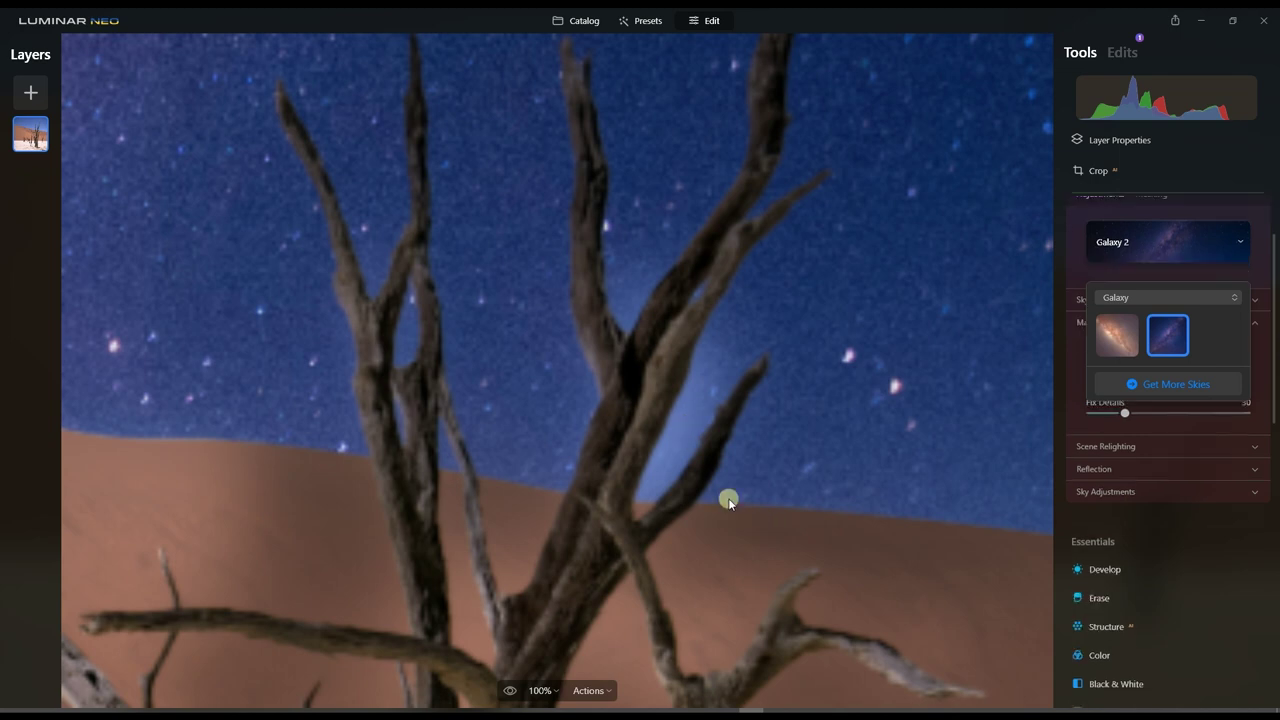
- Fit the photo to view and compare the original blue sky with the starry edit
{"action": "left_click", "coordinate": [460, 453]}
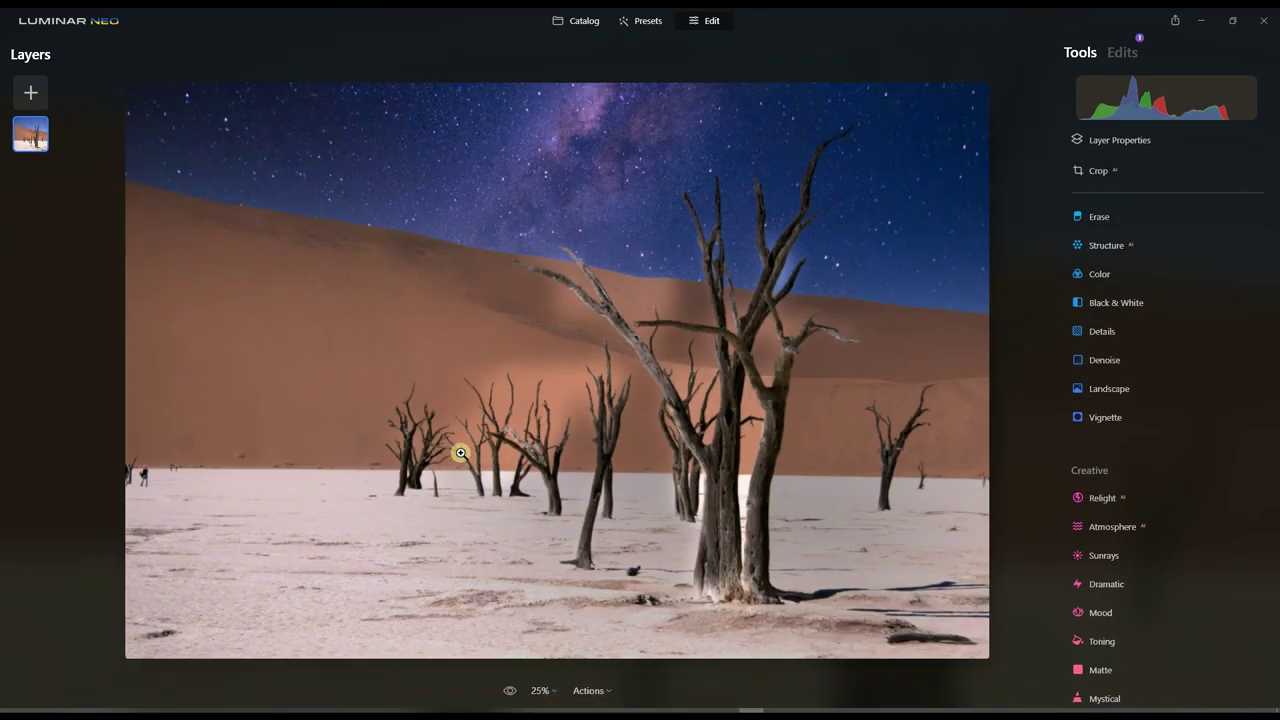
{"action": "left_click", "coordinate": [511, 691]}
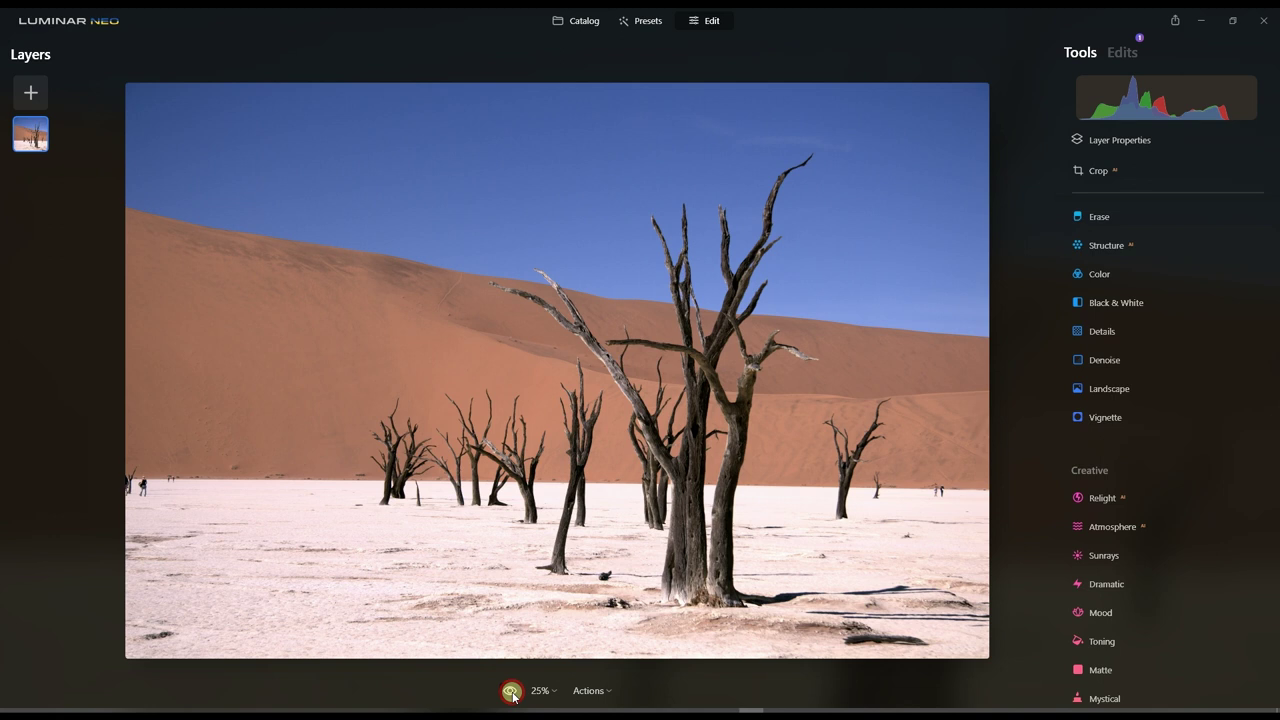
{"action": "left_click", "coordinate": [511, 692]}
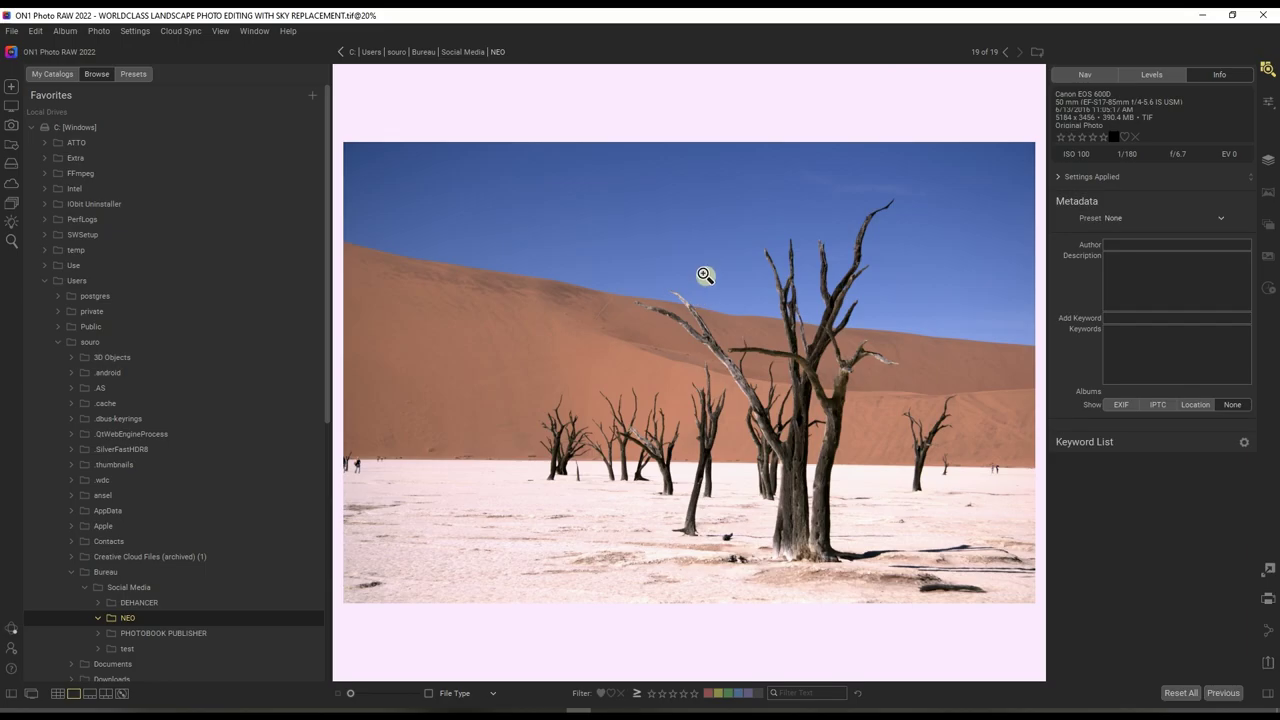
- Open the desert photo in Develop and show Sky Swap AI on the Sky tab
{"action": "left_click", "coordinate": [1270, 106]}
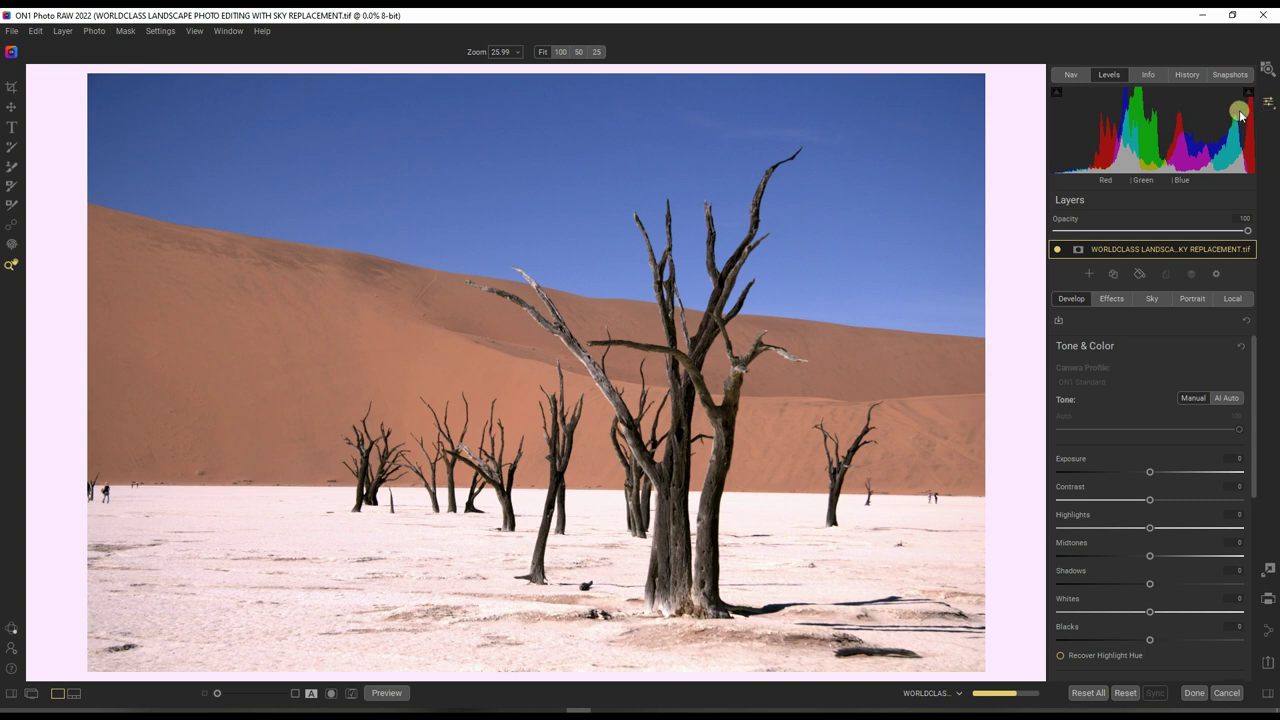
{"action": "left_click", "coordinate": [1148, 300]}
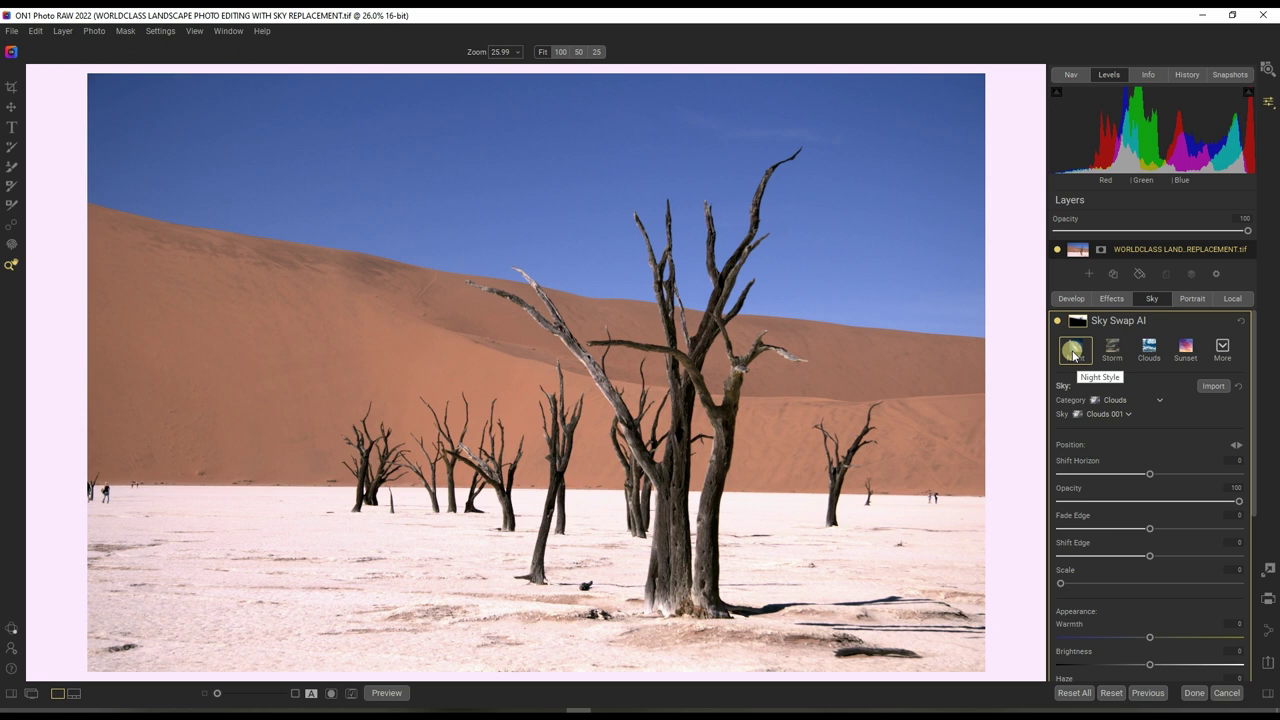
- Apply the Night 002 sky with Fade Edge 33 and Shift Edge -46
{"action": "left_click", "coordinate": [1073, 352]}
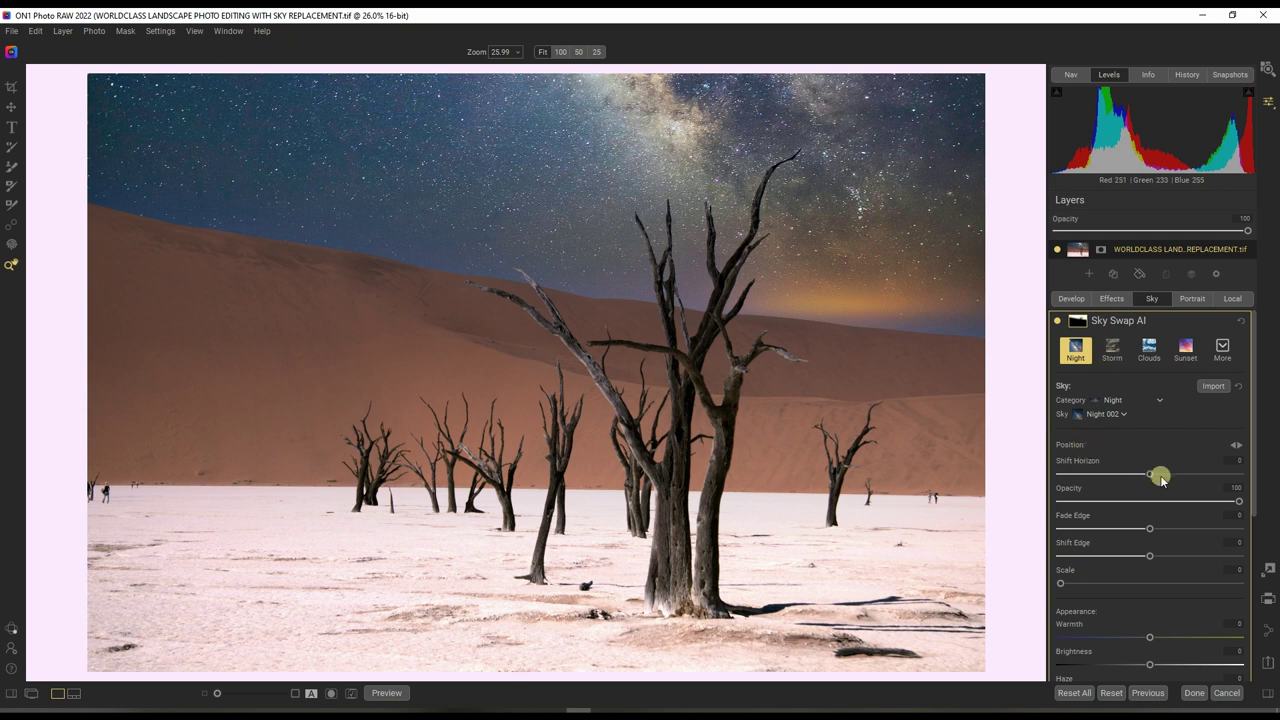
{"action": "left_click_drag", "start_coordinate": [1147, 530], "coordinate": [1180, 547]}
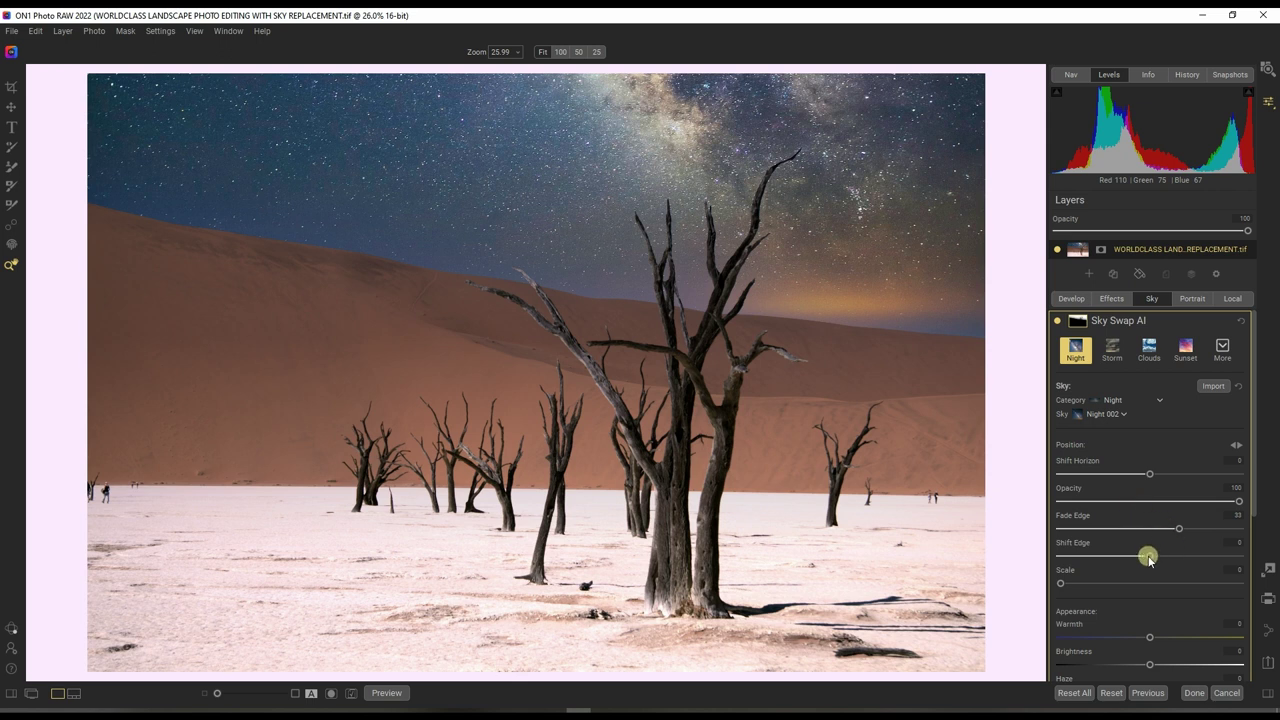
{"action": "left_click_drag", "start_coordinate": [1149, 560], "coordinate": [1108, 560]}
{"action": "left_click", "coordinate": [1220, 350]}
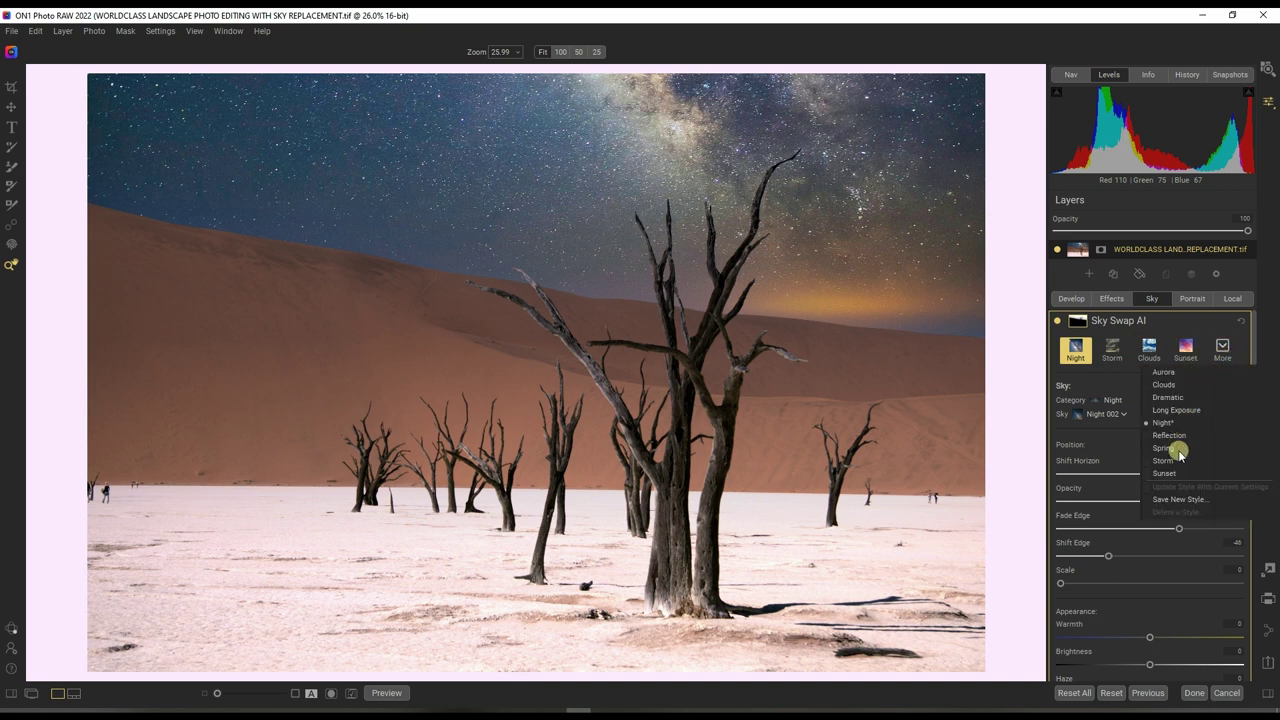
{"action": "key", "text": "Down"}
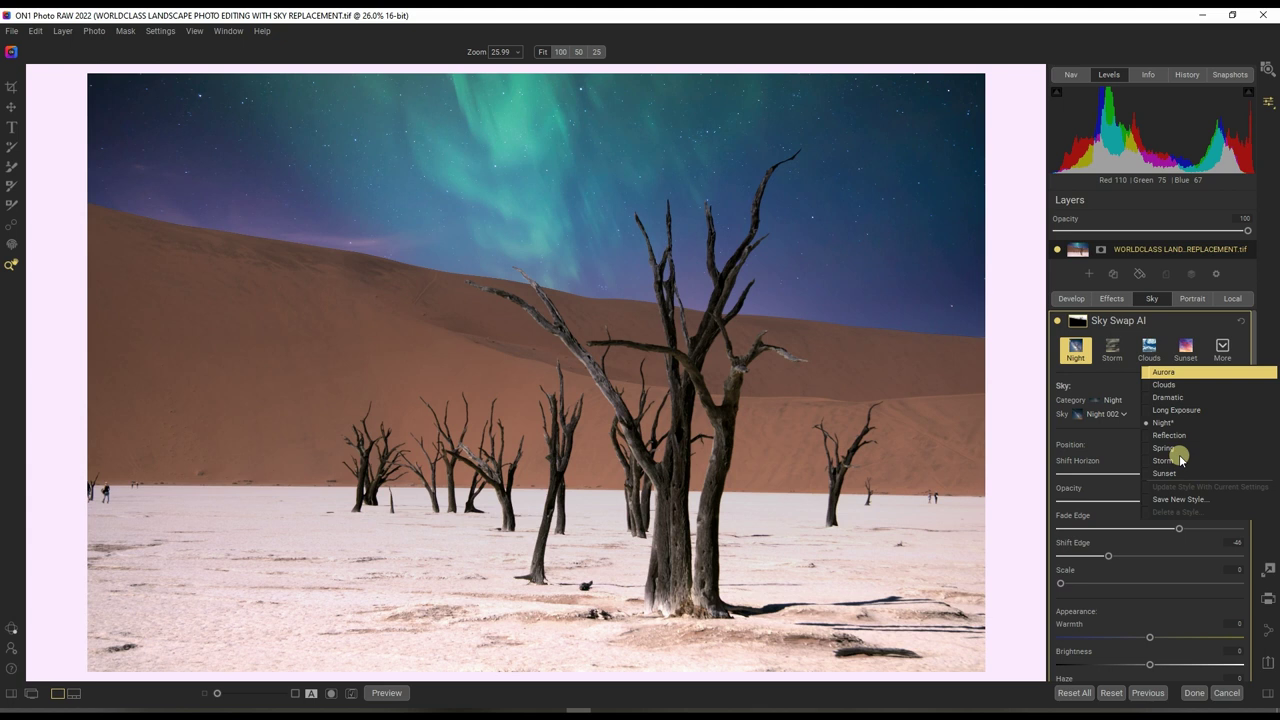
{"action": "left_click", "coordinate": [1180, 459]}
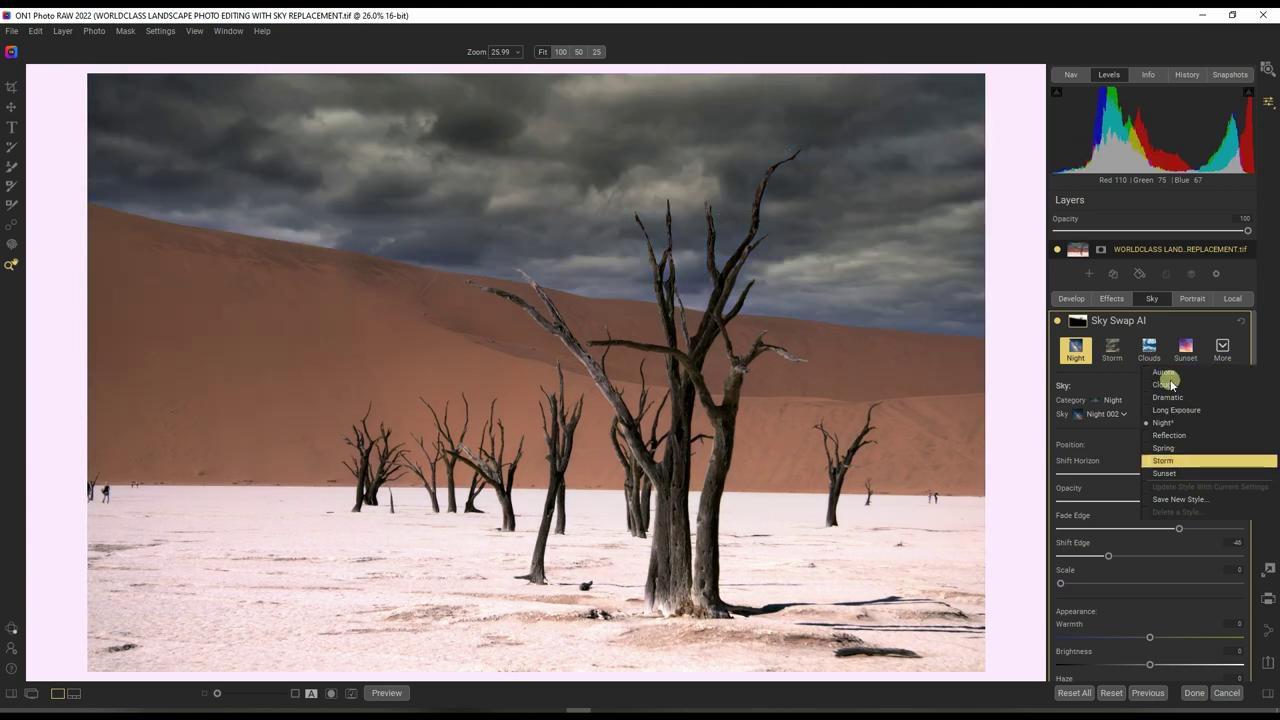
{"action": "key", "text": "Up"}
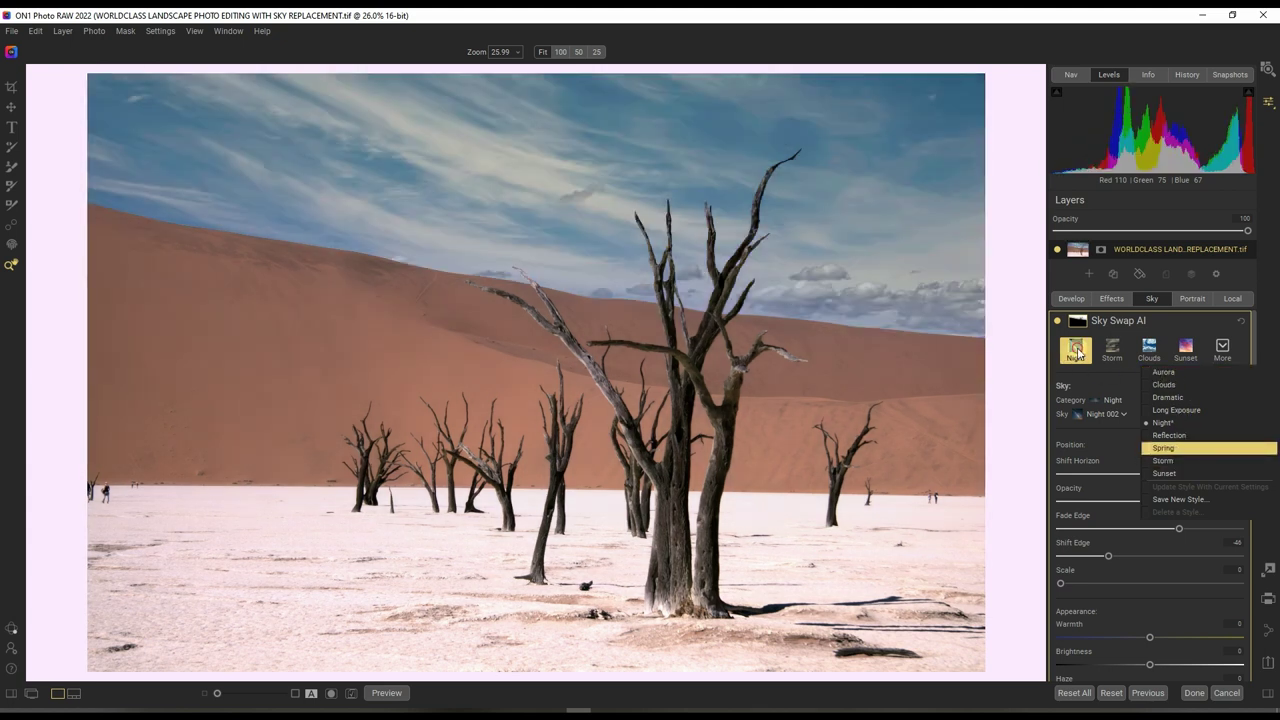
{"action": "left_click", "coordinate": [1076, 351]}
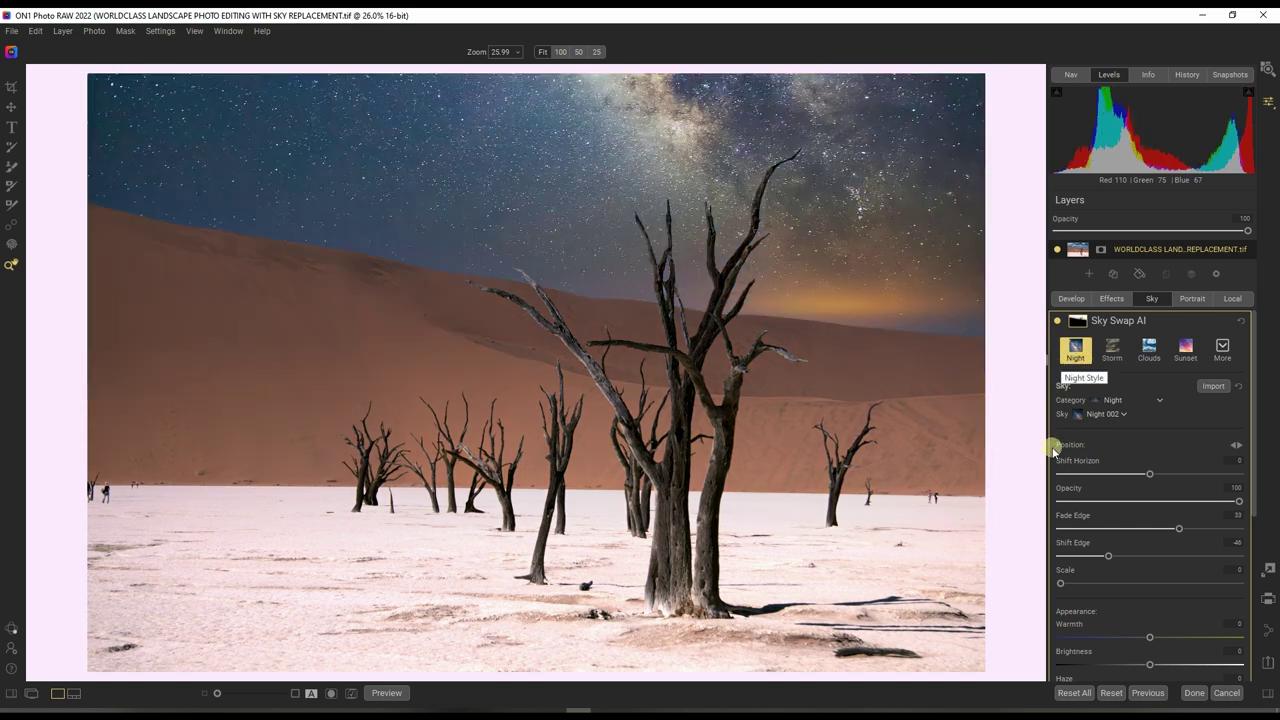
{"action": "left_click", "coordinate": [1105, 414]}
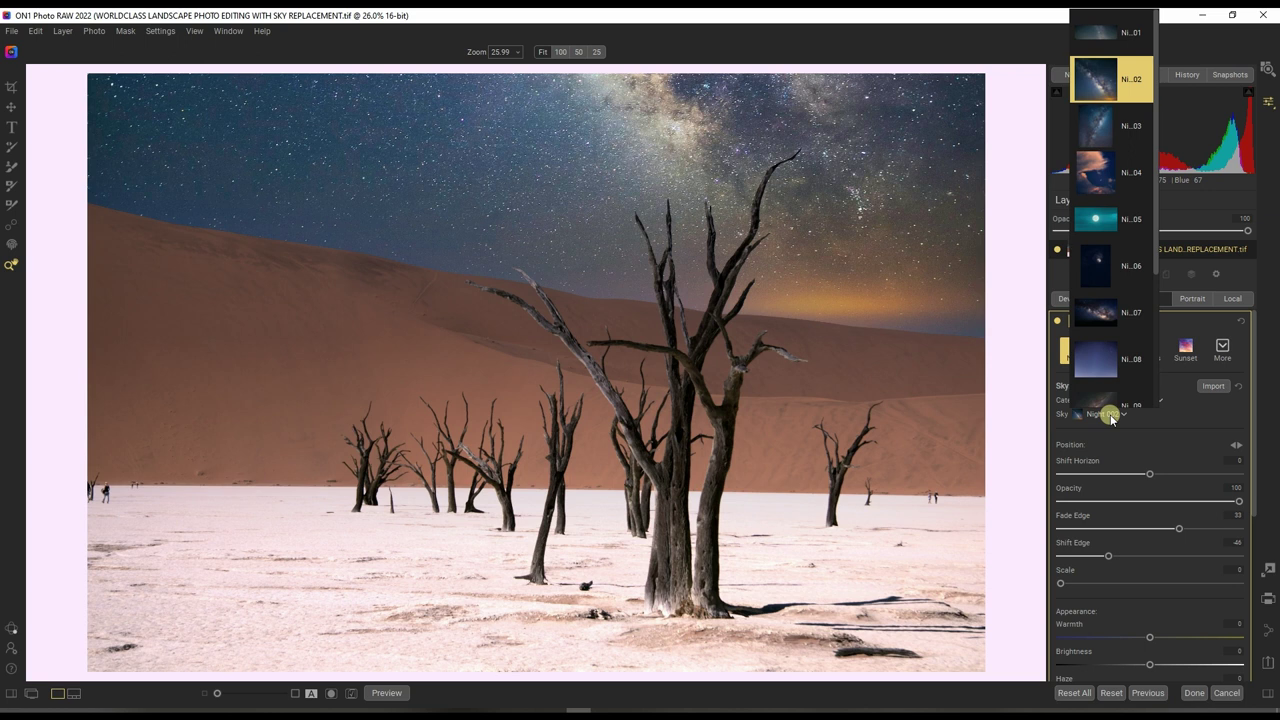
{"action": "left_click", "coordinate": [1097, 90]}
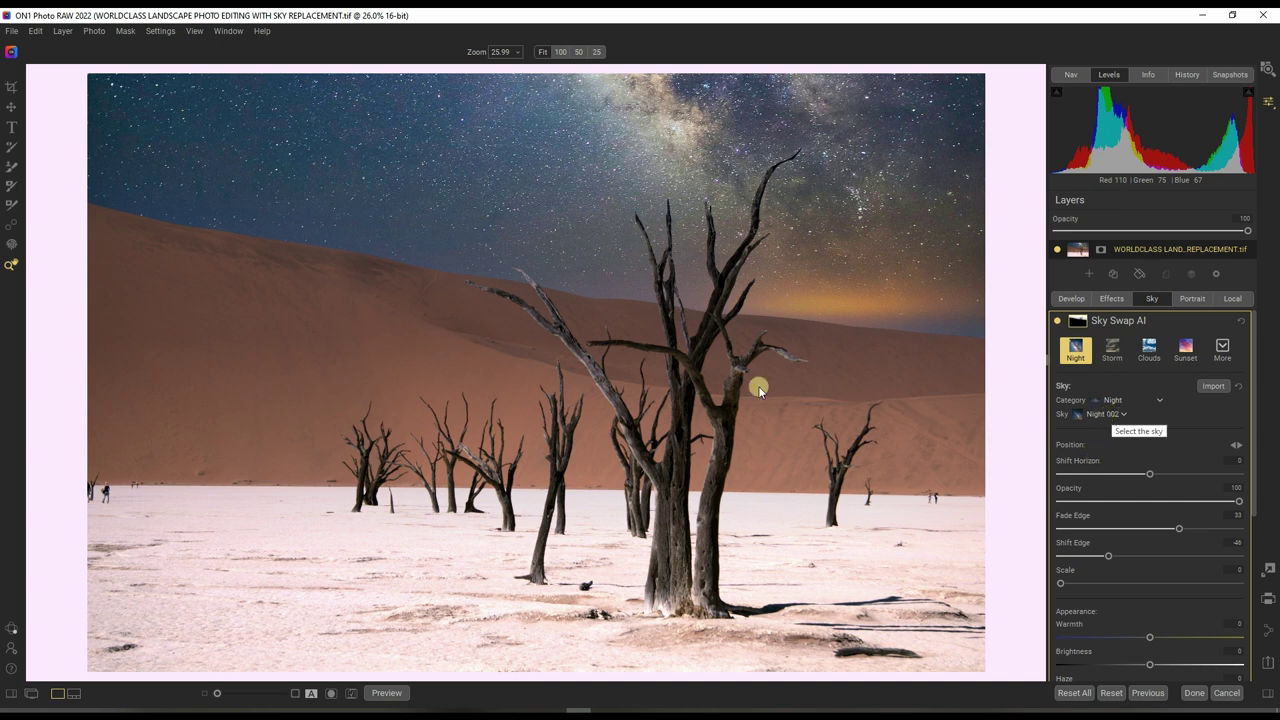
- Zoom in to 100%, set zoom to 67%, and pan down over the dead tree's branches
{"action": "left_click", "coordinate": [744, 215]}
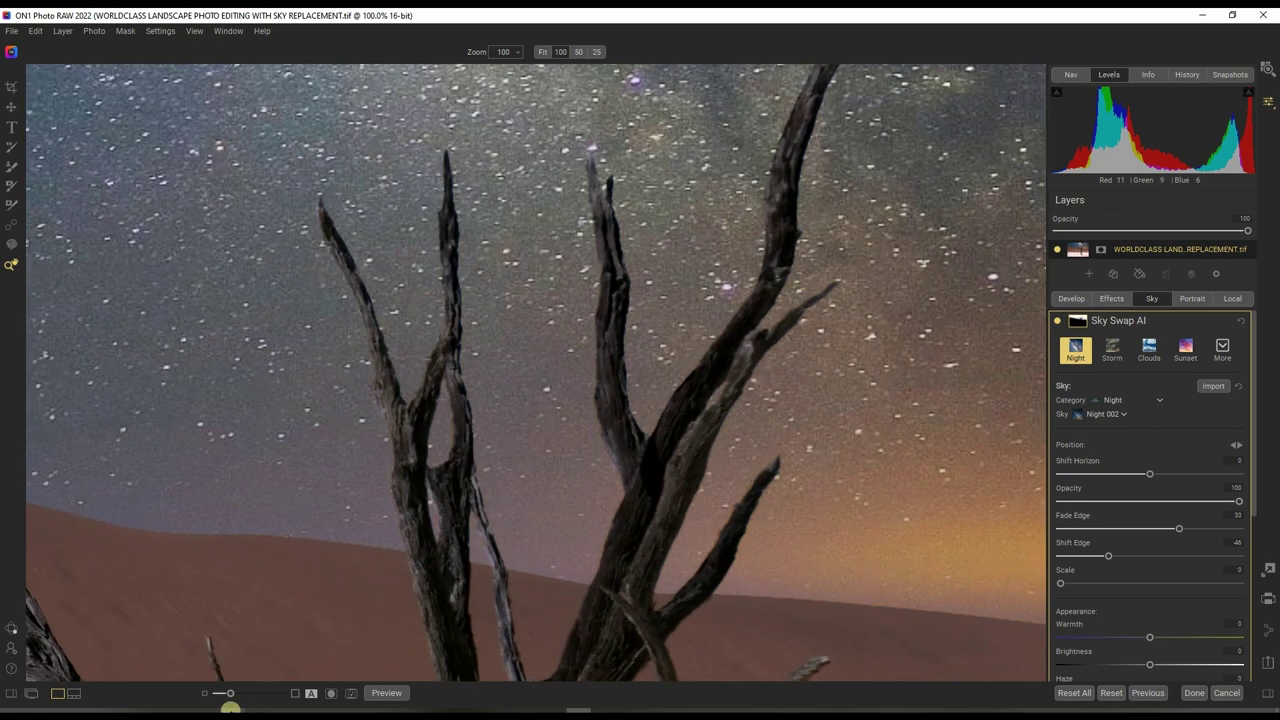
{"action": "left_click", "coordinate": [224, 697]}
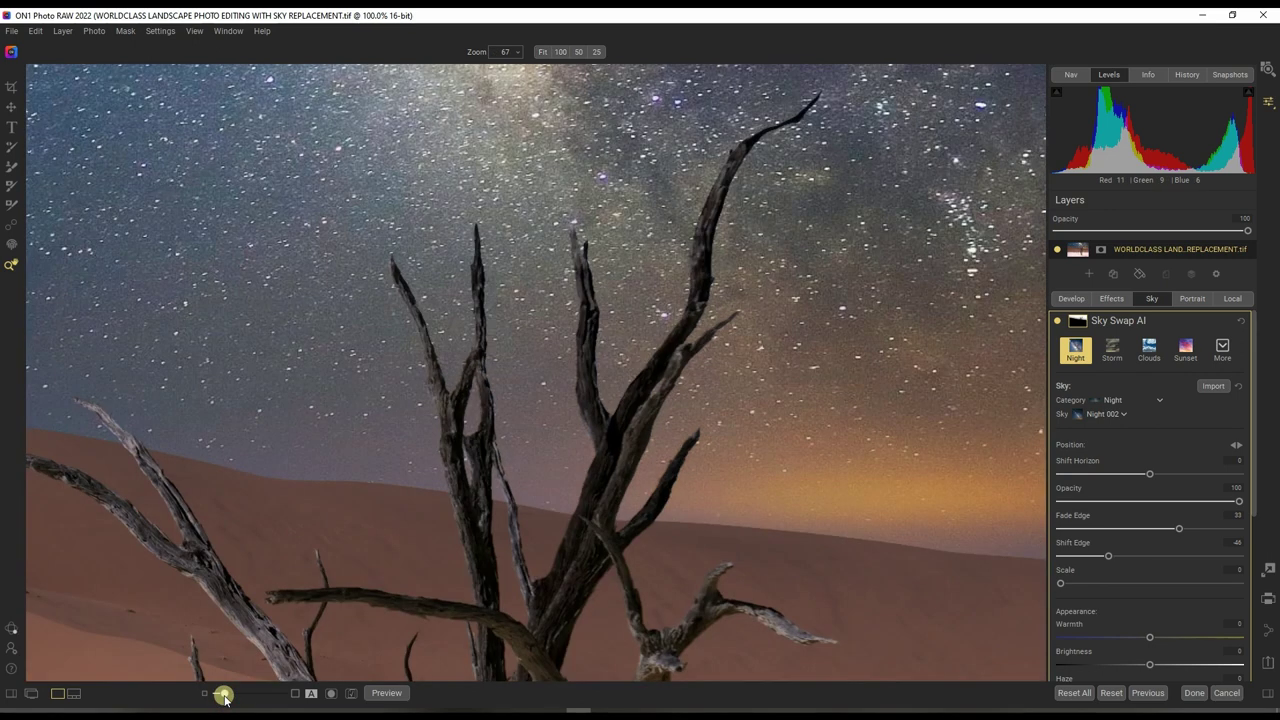
{"action": "left_click_drag", "start_coordinate": [583, 373], "coordinate": [577, 451]}
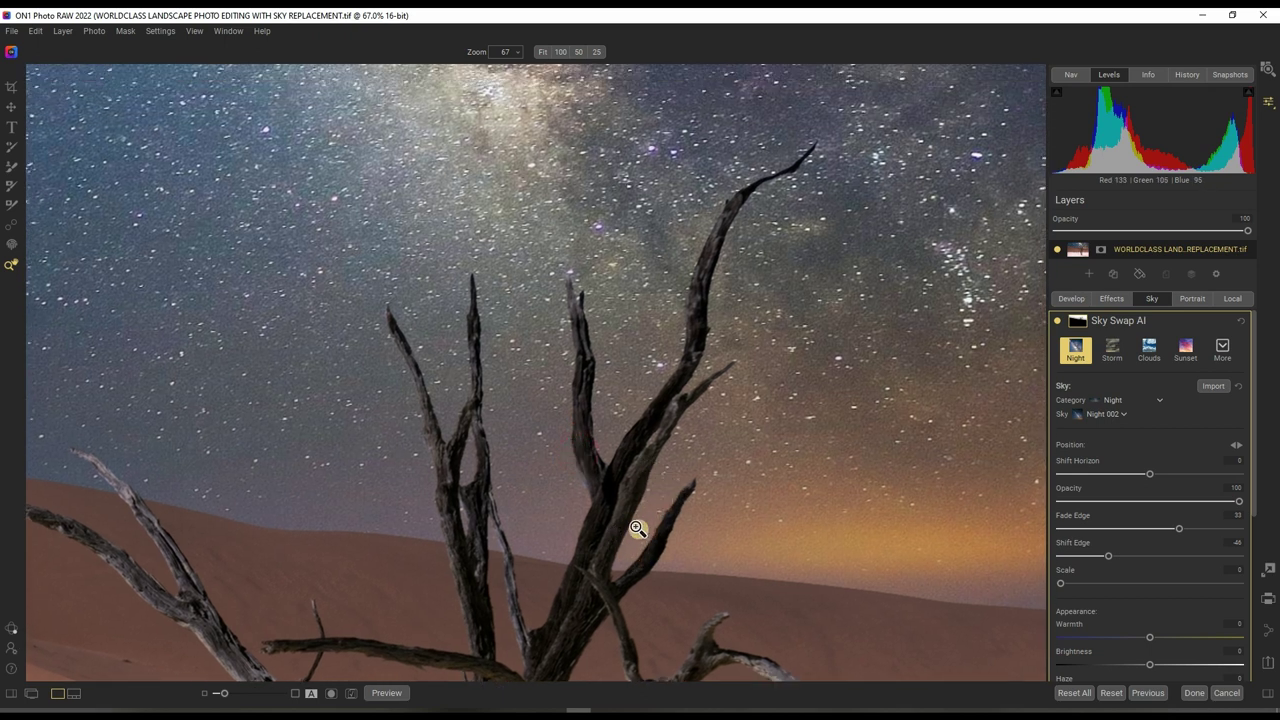
- Choose Night 011 from the sky thumbnail list and fit the photo to view
{"action": "left_click", "coordinate": [1121, 415]}
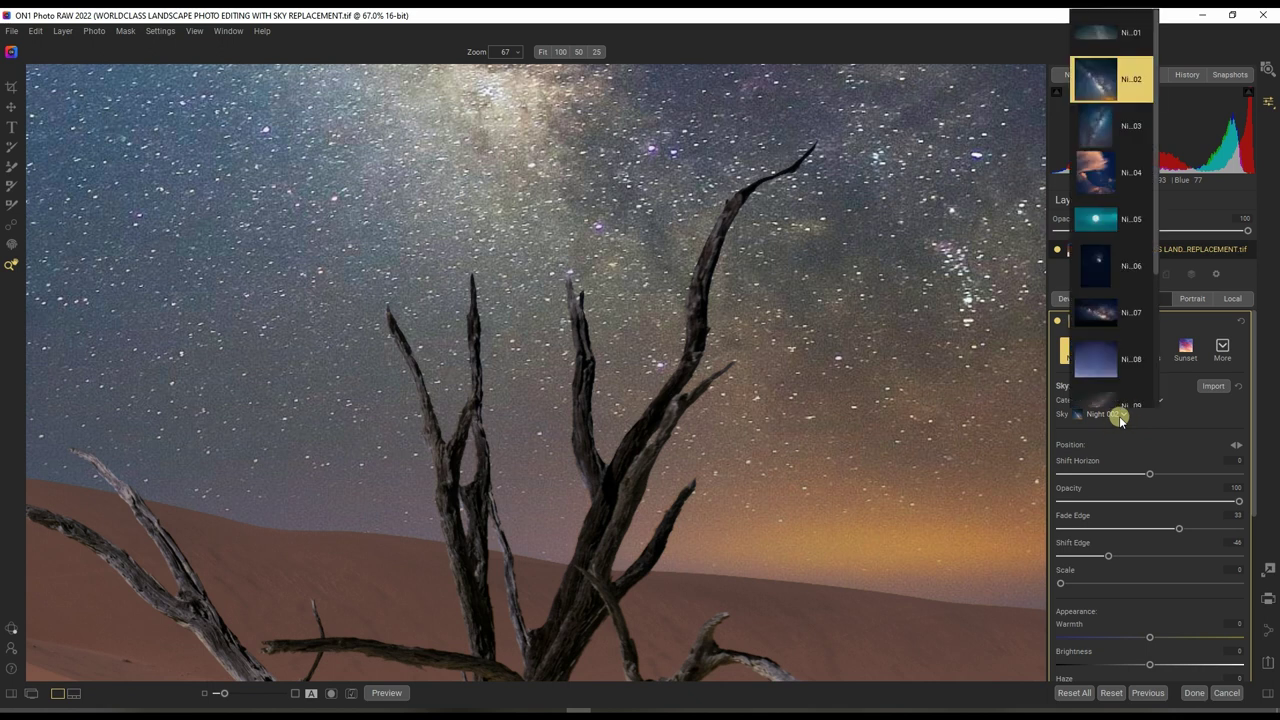
{"action": "scroll", "coordinate": [1110, 330], "scroll_direction": "down", "scroll_amount": 2}
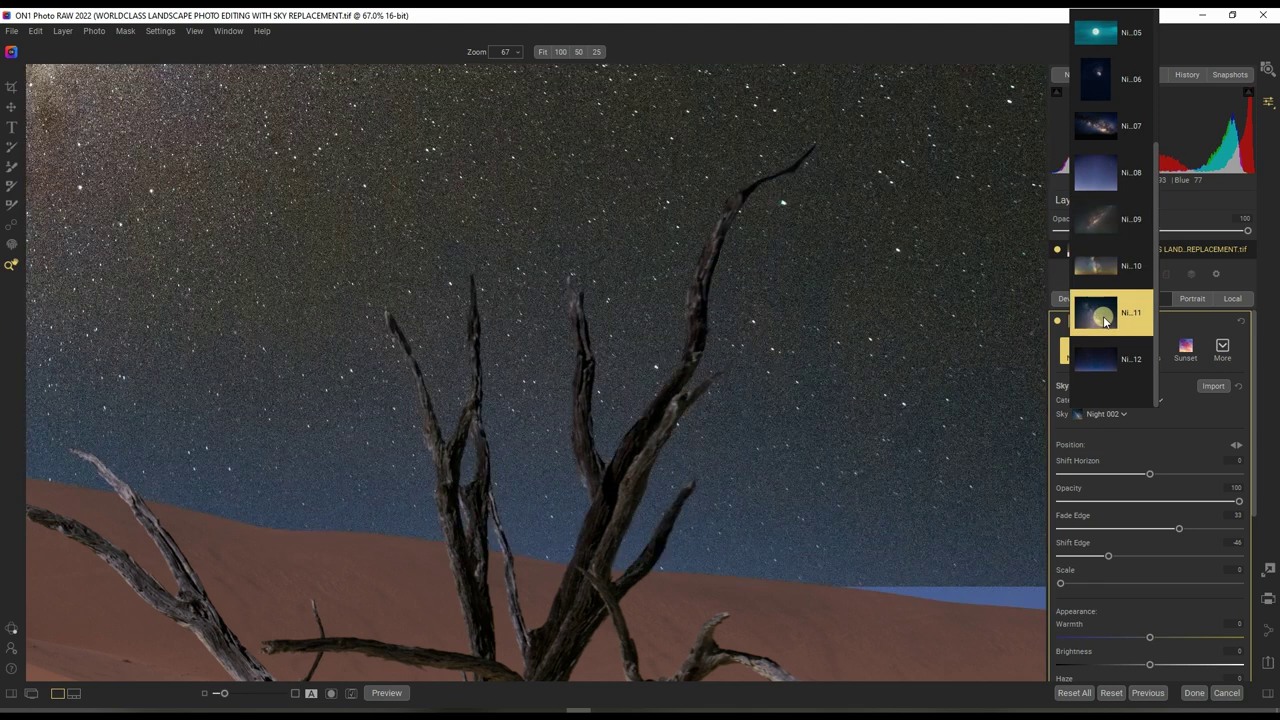
{"action": "left_click", "coordinate": [1104, 318]}
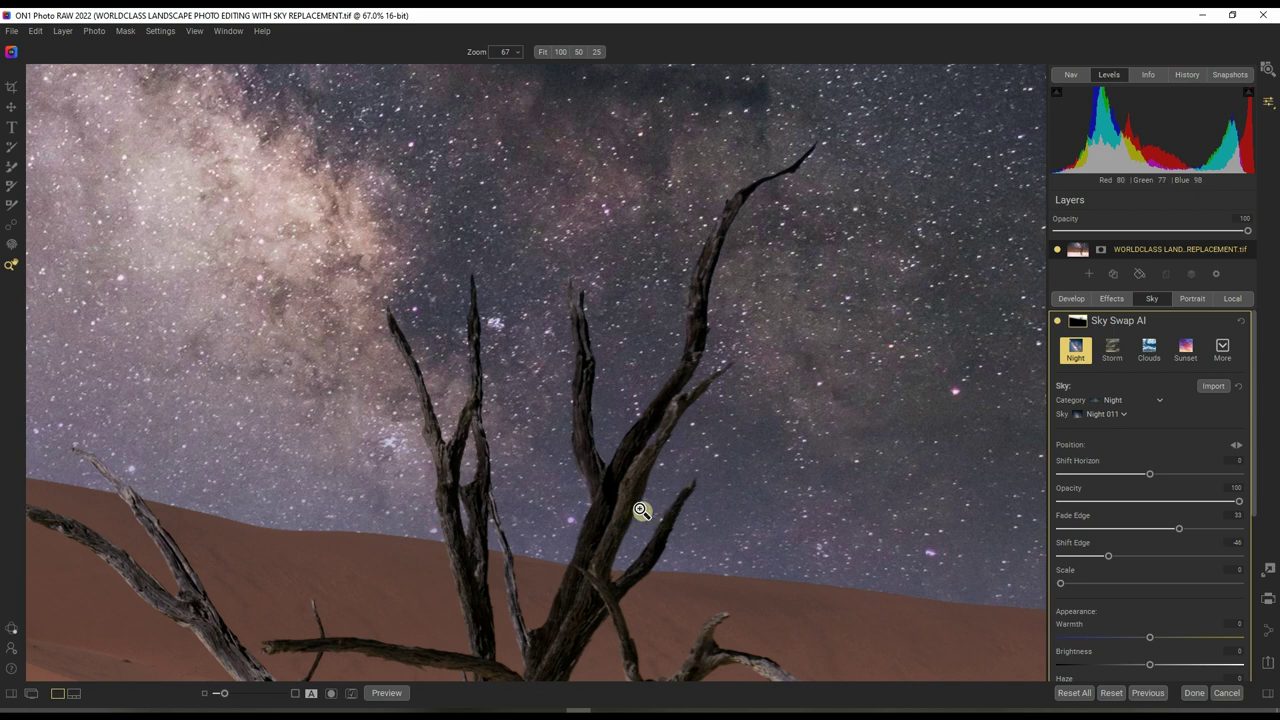
{"action": "key", "text": "ctrl+0"}
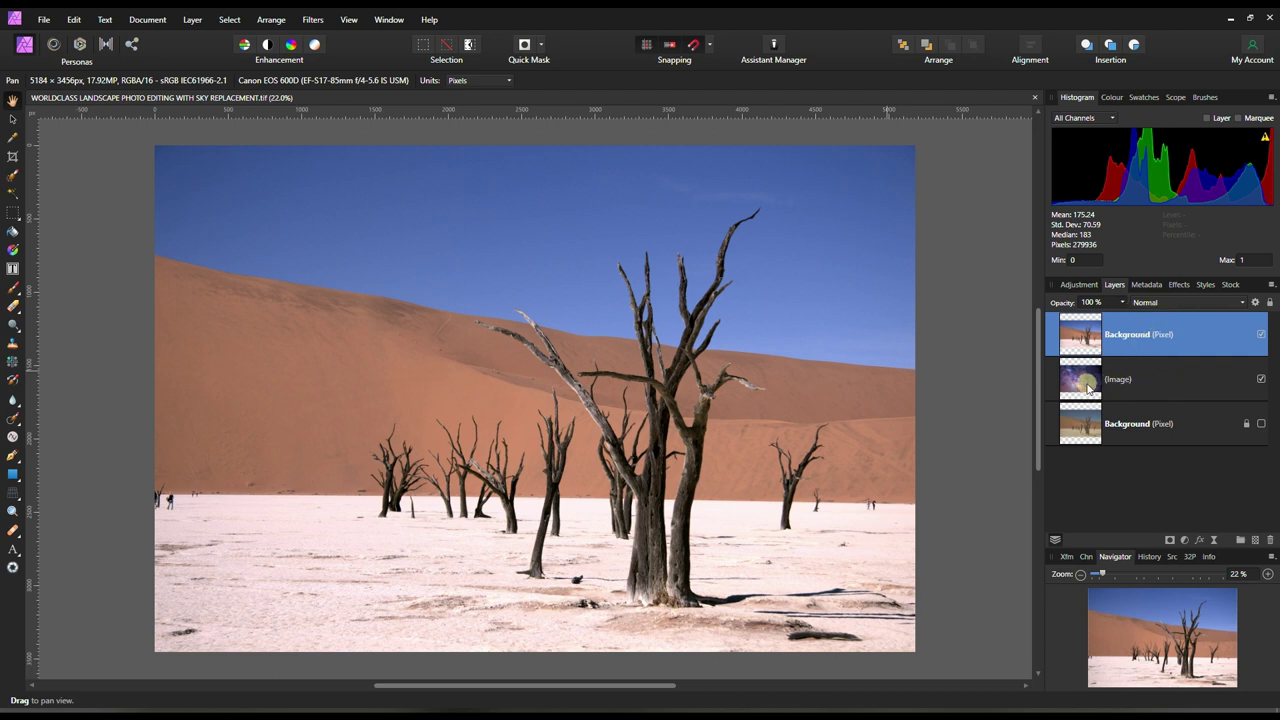
- Hide the top Background layer to reveal the galaxy layer, then show it again
{"action": "left_click", "coordinate": [1263, 333]}
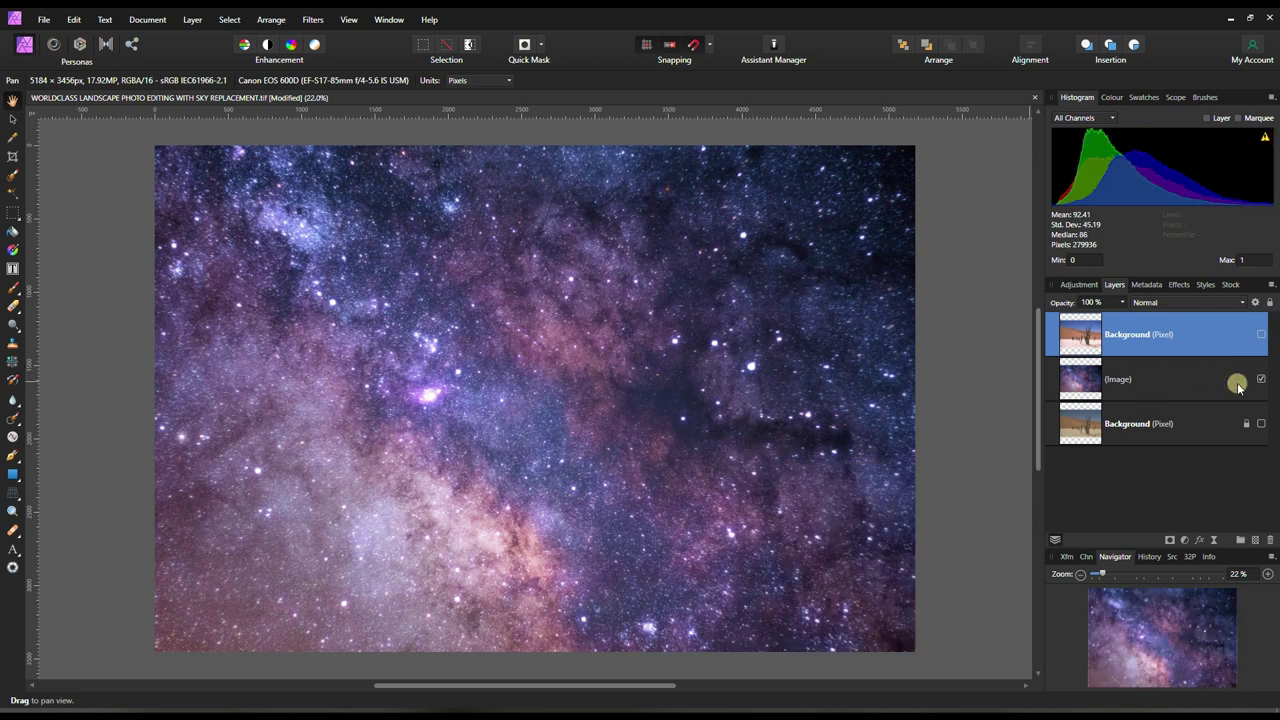
{"action": "left_click", "coordinate": [1261, 333]}
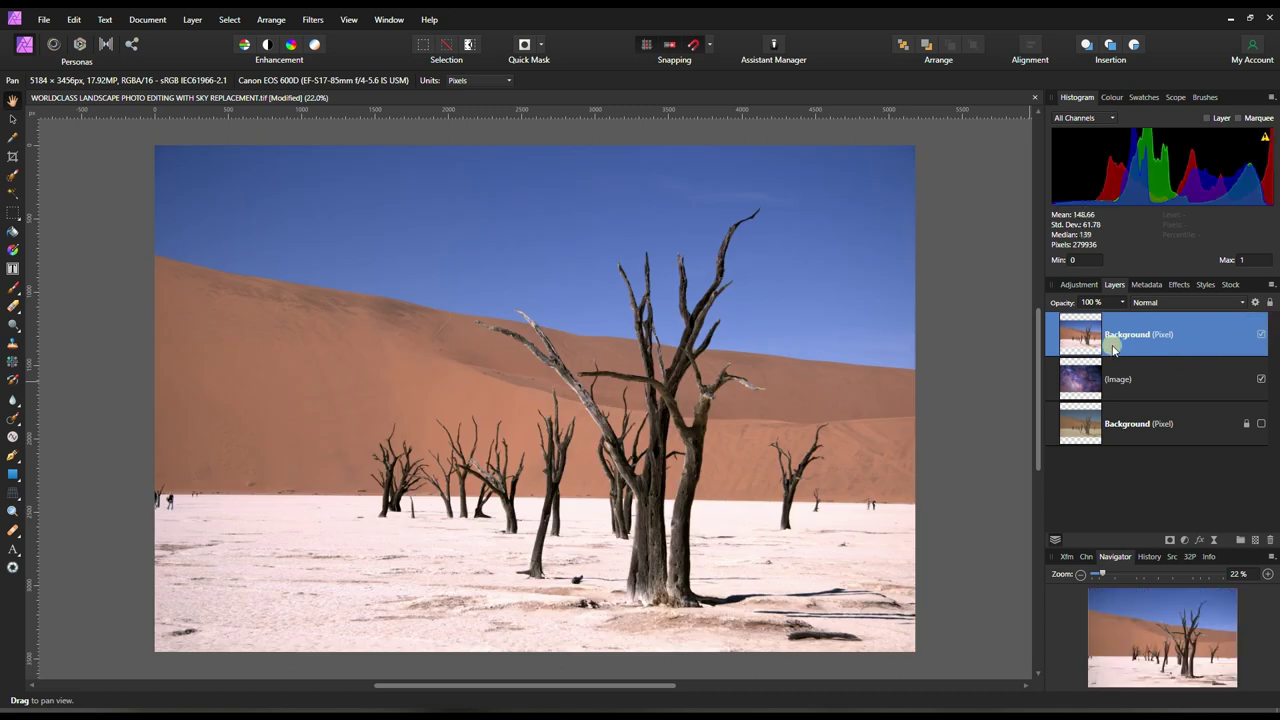
- Select the blue sky with Select > Colour Range > Select Blues
{"action": "left_click", "coordinate": [229, 19]}
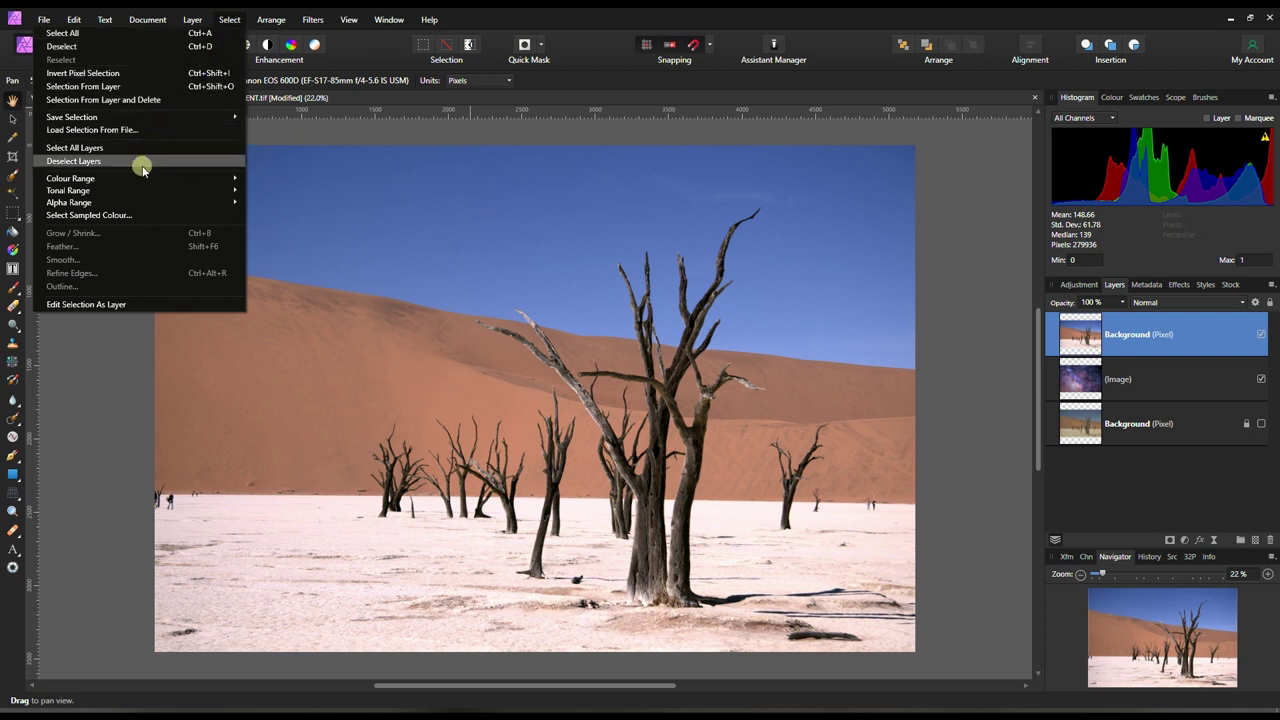
{"action": "mouse_move", "coordinate": [138, 180]}
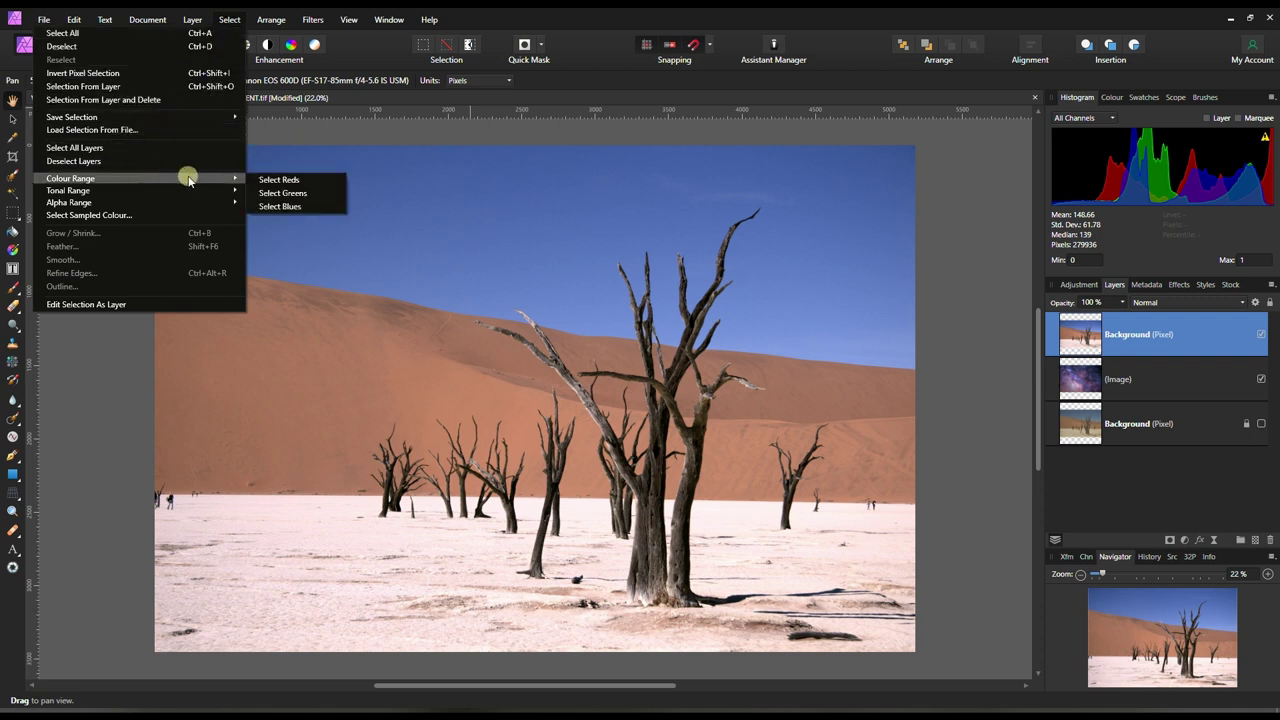
{"action": "mouse_move", "coordinate": [194, 190]}
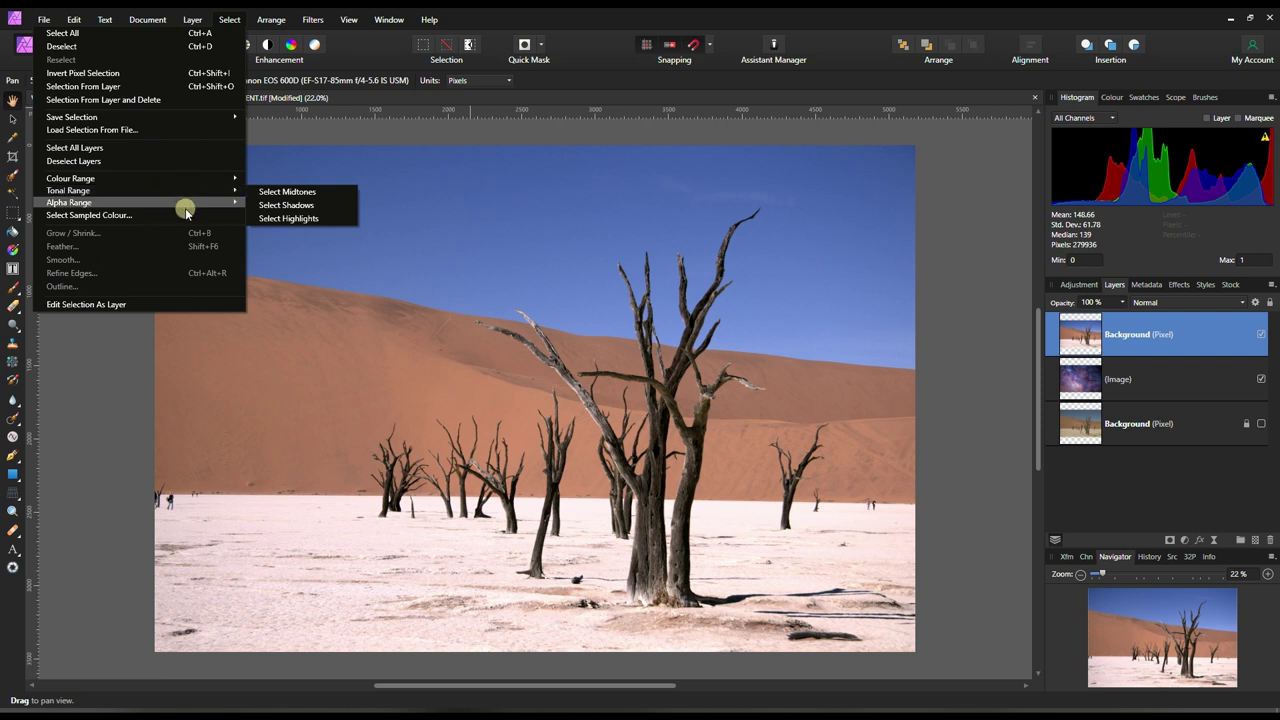
{"action": "mouse_move", "coordinate": [236, 180]}
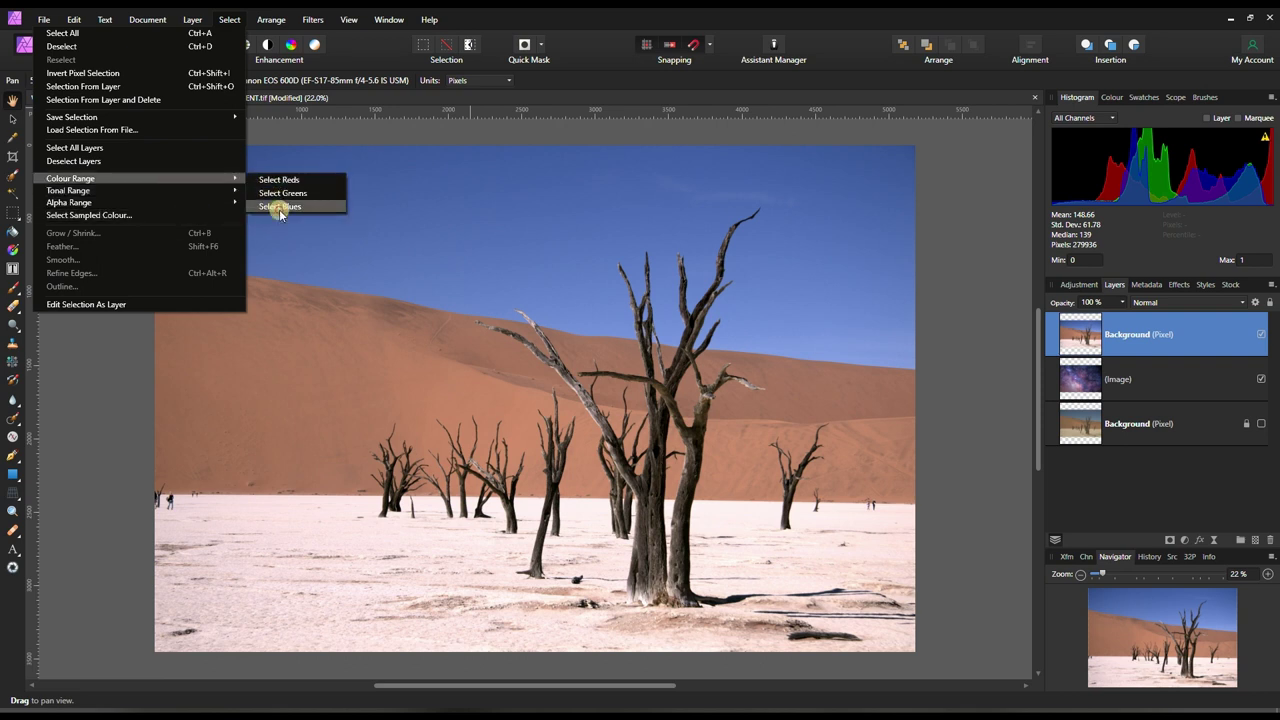
{"action": "left_click", "coordinate": [280, 207]}
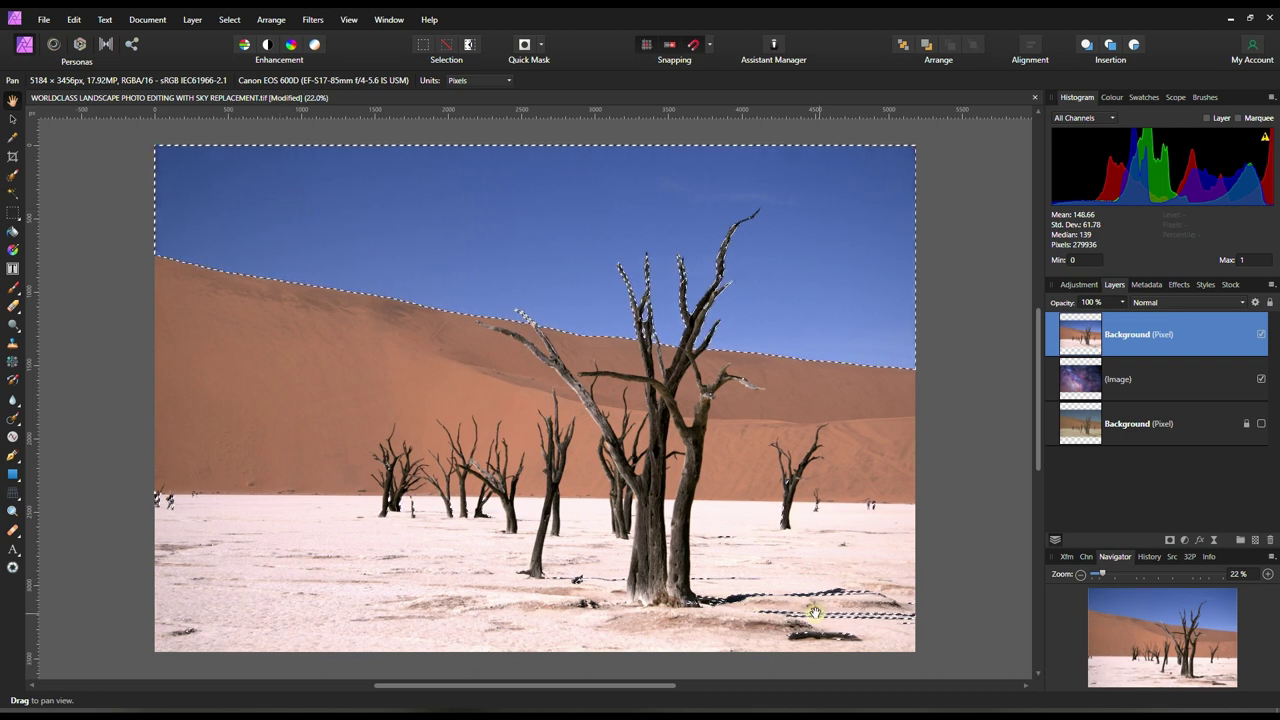
- Use the Selection Brush over the desert floor so the selection covers only the blue sky above the dune
{"action": "left_click", "coordinate": [12, 179]}
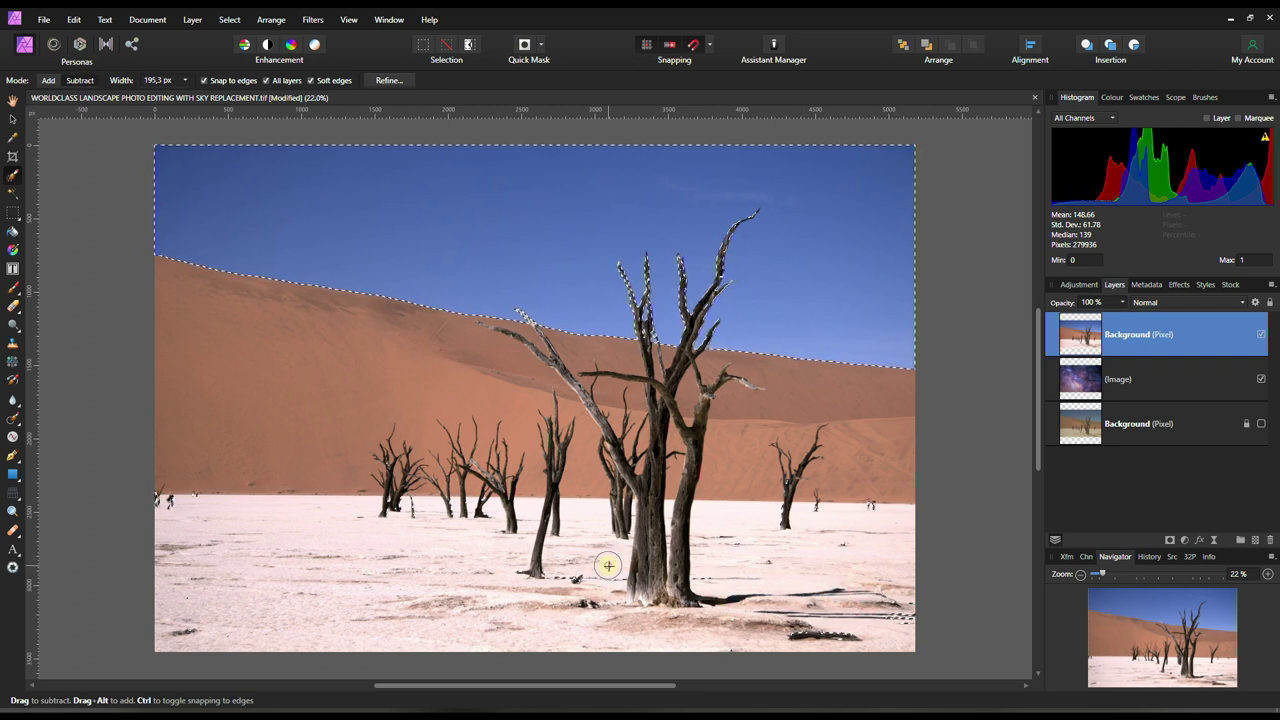
{"action": "left_click", "coordinate": [572, 580]}
{"action": "left_click_drag", "start_coordinate": [793, 632], "coordinate": [810, 632]}
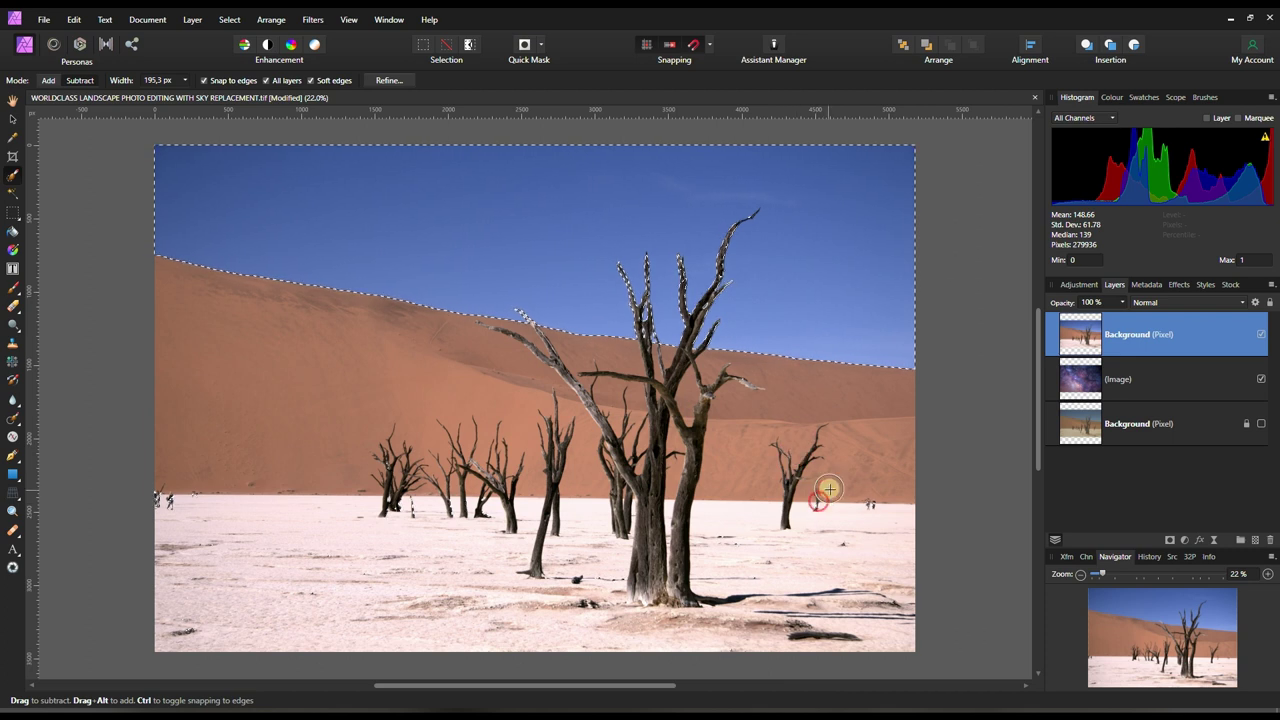
{"action": "left_click", "coordinate": [872, 506]}
{"action": "mouse_move", "coordinate": [872, 506]}
{"action": "left_mouse_down"}
{"action": "mouse_move", "coordinate": [531, 529]}
{"action": "mouse_move", "coordinate": [389, 491]}
{"action": "mouse_move", "coordinate": [400, 449]}
{"action": "mouse_move", "coordinate": [449, 517]}
{"action": "mouse_move", "coordinate": [532, 500]}
{"action": "left_mouse_up"}
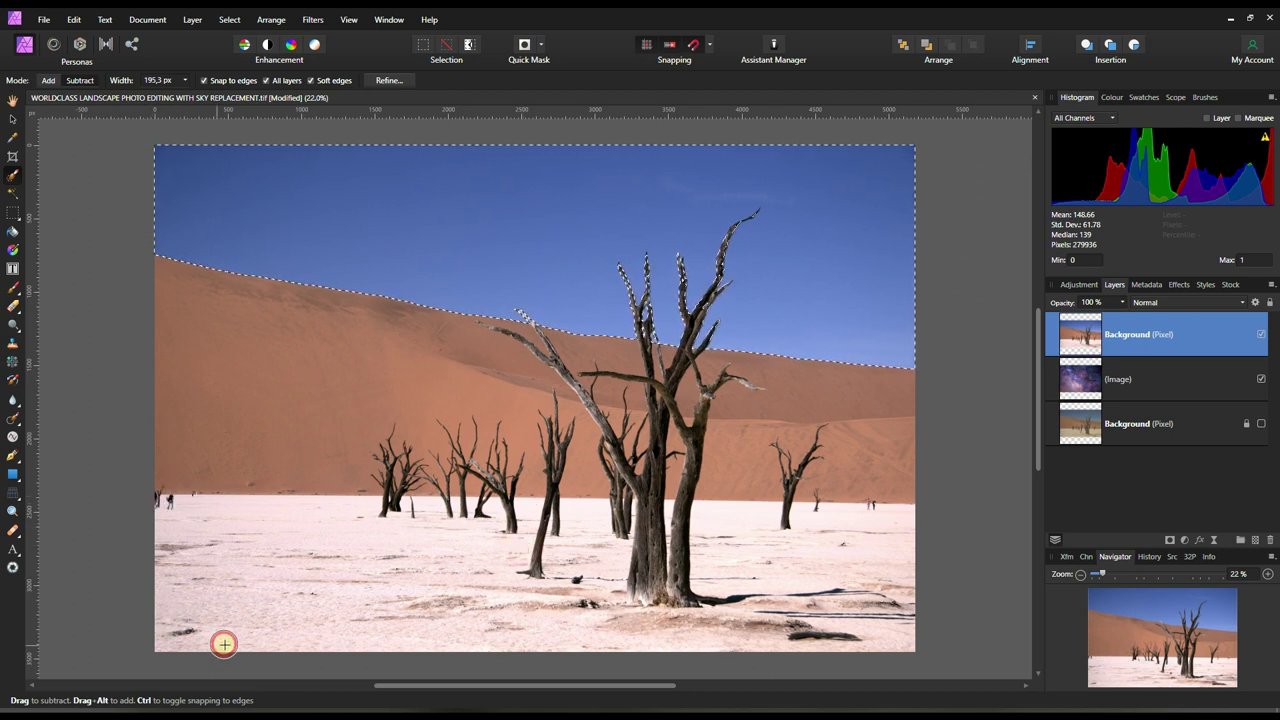
{"action": "mouse_move", "coordinate": [254, 626]}
{"action": "left_mouse_down"}
{"action": "mouse_move", "coordinate": [580, 619]}
{"action": "mouse_move", "coordinate": [691, 594]}
{"action": "mouse_move", "coordinate": [588, 576]}
{"action": "mouse_move", "coordinate": [725, 576]}
{"action": "mouse_move", "coordinate": [899, 614]}
{"action": "mouse_move", "coordinate": [779, 605]}
{"action": "mouse_move", "coordinate": [757, 556]}
{"action": "mouse_move", "coordinate": [503, 433]}
{"action": "mouse_move", "coordinate": [352, 420]}
{"action": "mouse_move", "coordinate": [180, 451]}
{"action": "mouse_move", "coordinate": [142, 474]}
{"action": "mouse_move", "coordinate": [186, 469]}
{"action": "mouse_move", "coordinate": [572, 524]}
{"action": "mouse_move", "coordinate": [602, 541]}
{"action": "mouse_move", "coordinate": [829, 523]}
{"action": "mouse_move", "coordinate": [764, 509]}
{"action": "left_mouse_up"}
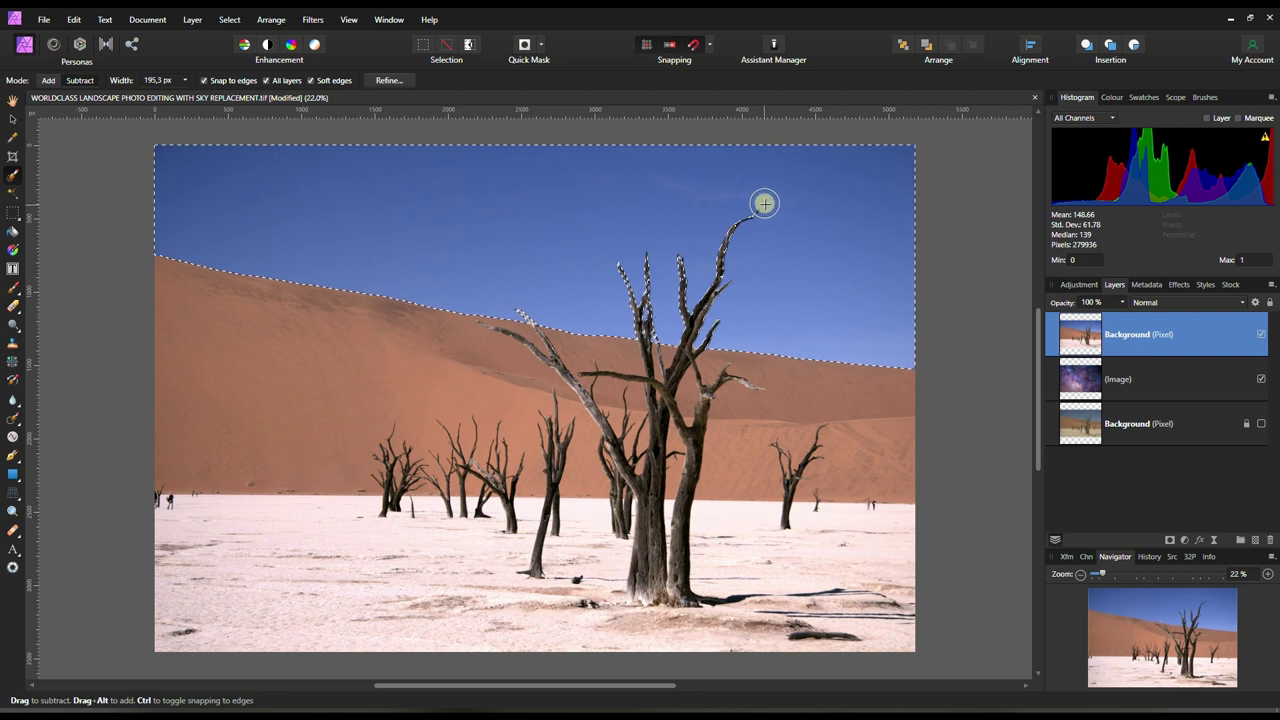
{"action": "scroll", "coordinate": [764, 203], "scroll_direction": "up", "scroll_amount": 4}
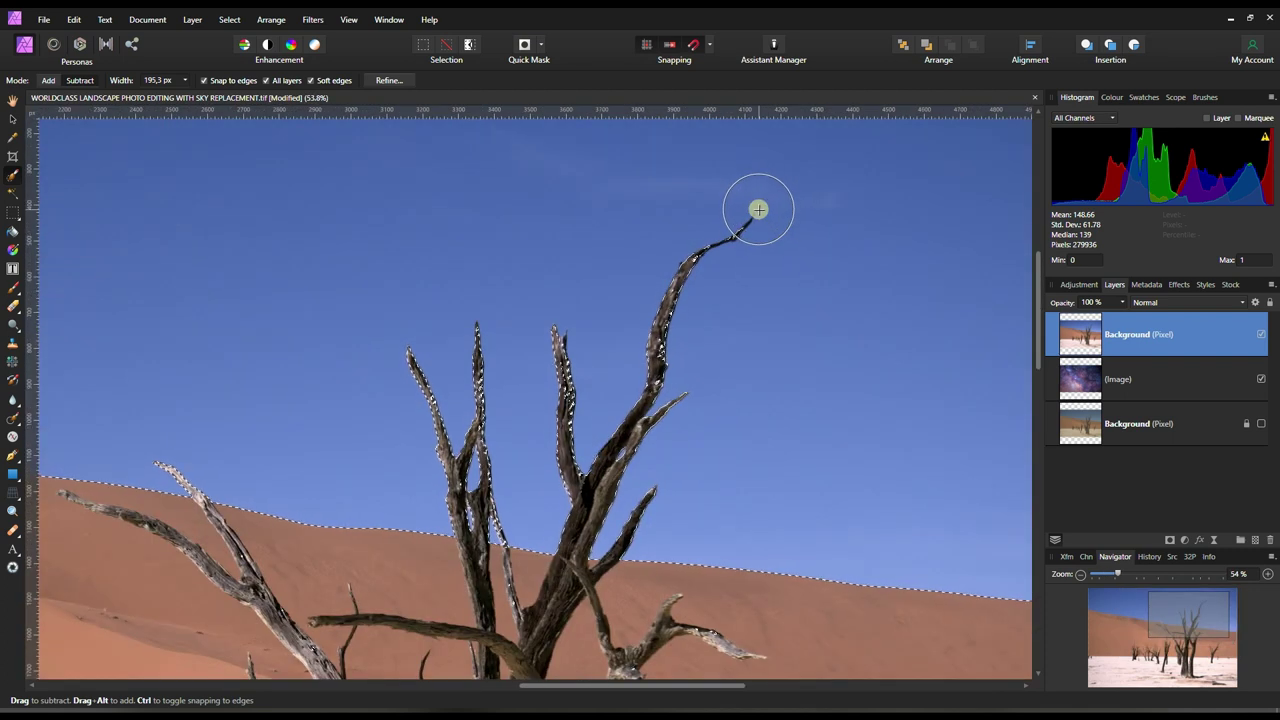
{"action": "scroll", "coordinate": [759, 209], "scroll_direction": "up", "scroll_amount": 1}
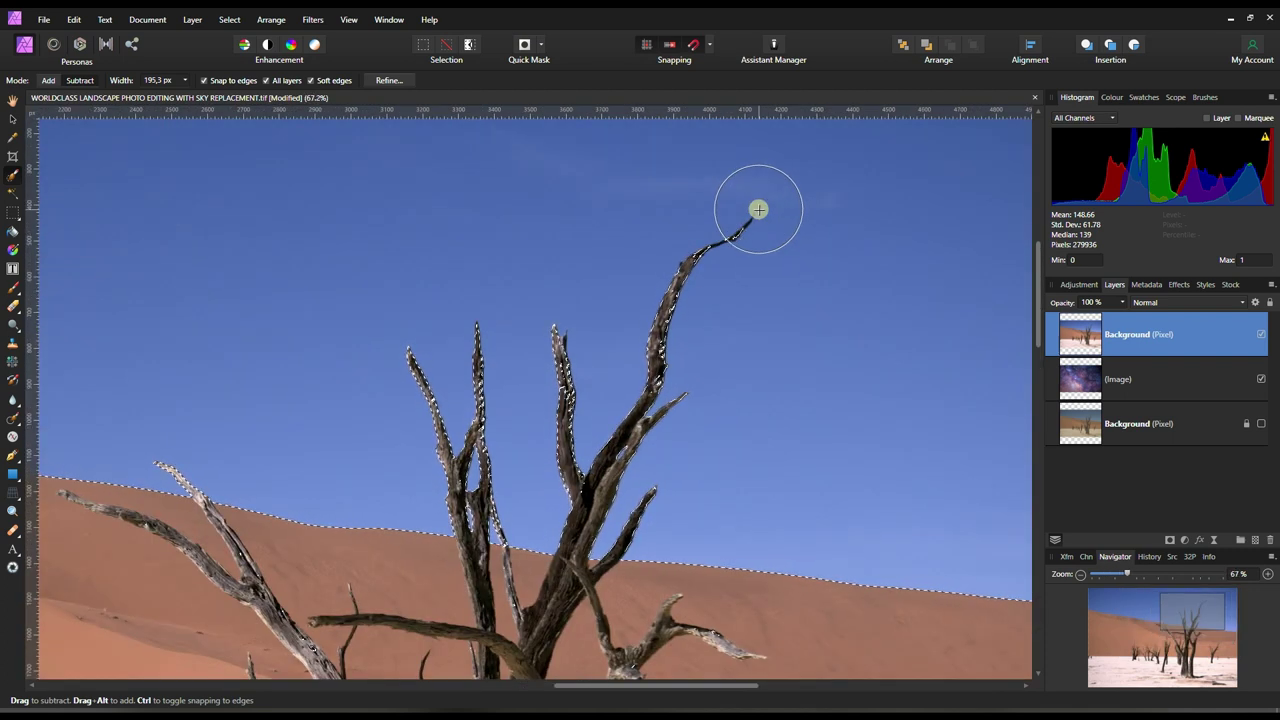
{"action": "scroll", "coordinate": [759, 209], "scroll_direction": "up", "scroll_amount": 1}
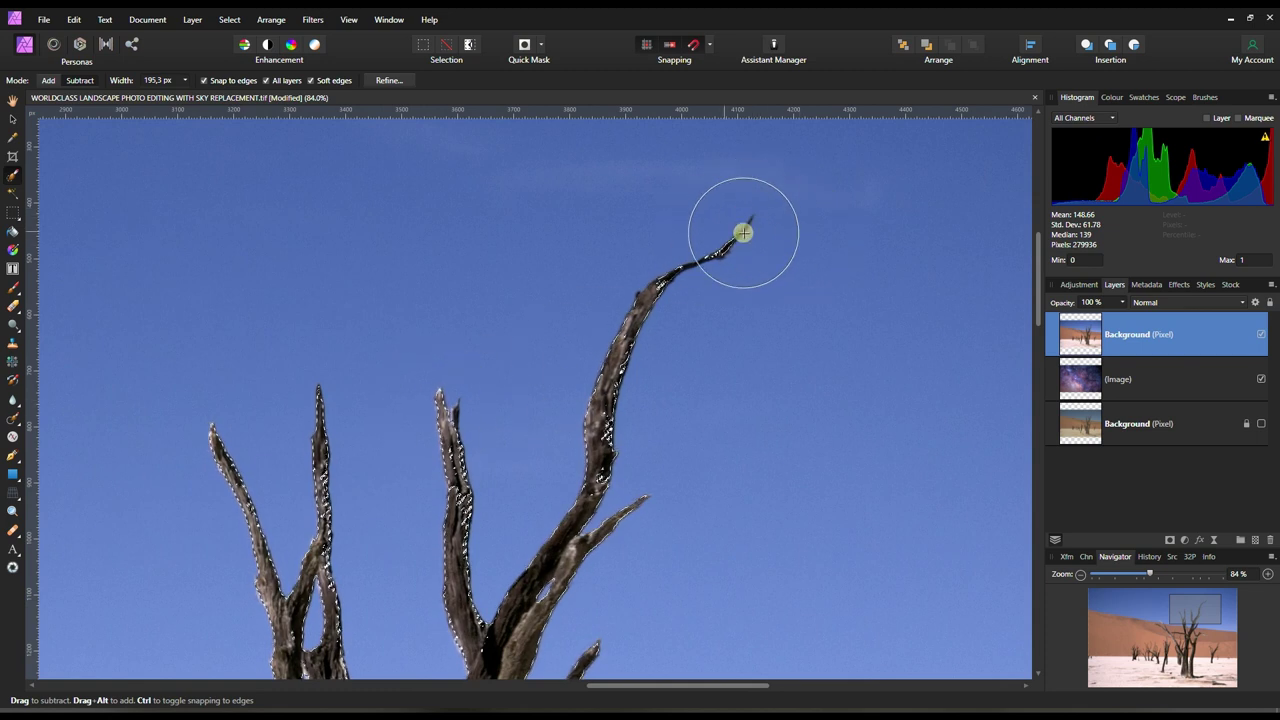
{"action": "scroll", "coordinate": [680, 303], "scroll_direction": "down", "scroll_amount": 5}
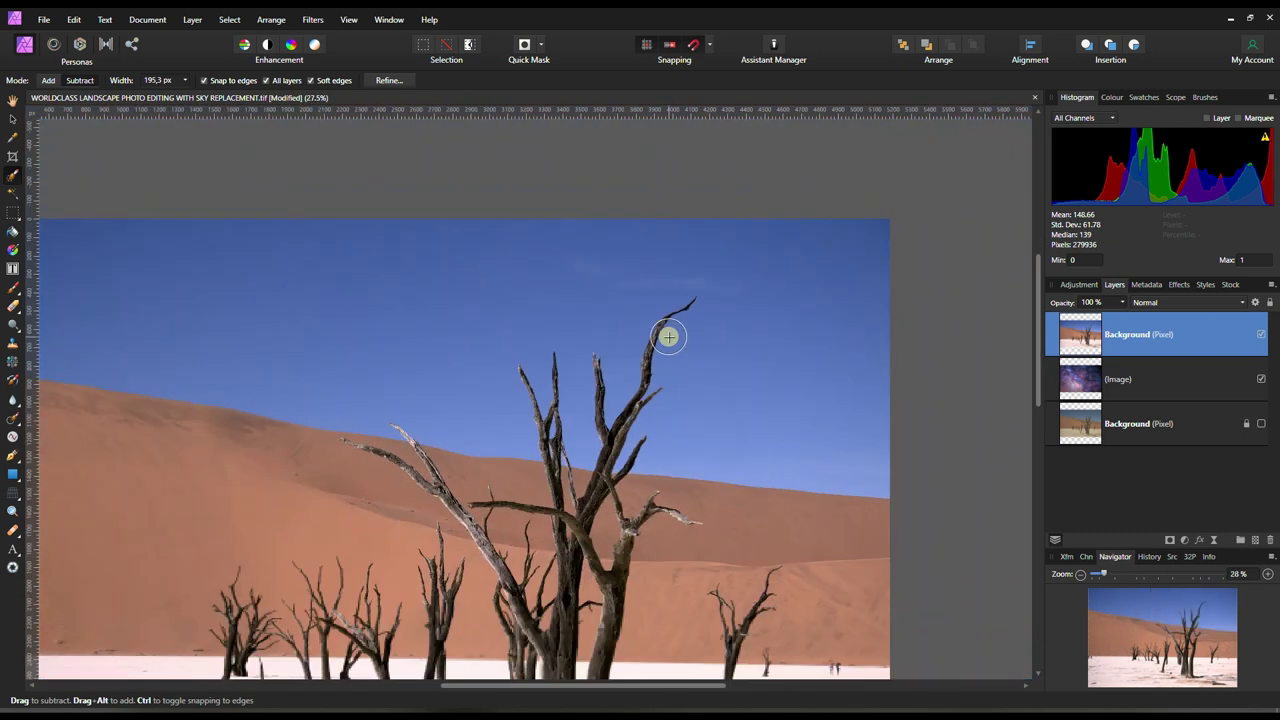
{"action": "scroll", "coordinate": [669, 337], "scroll_direction": "down", "scroll_amount": 2}
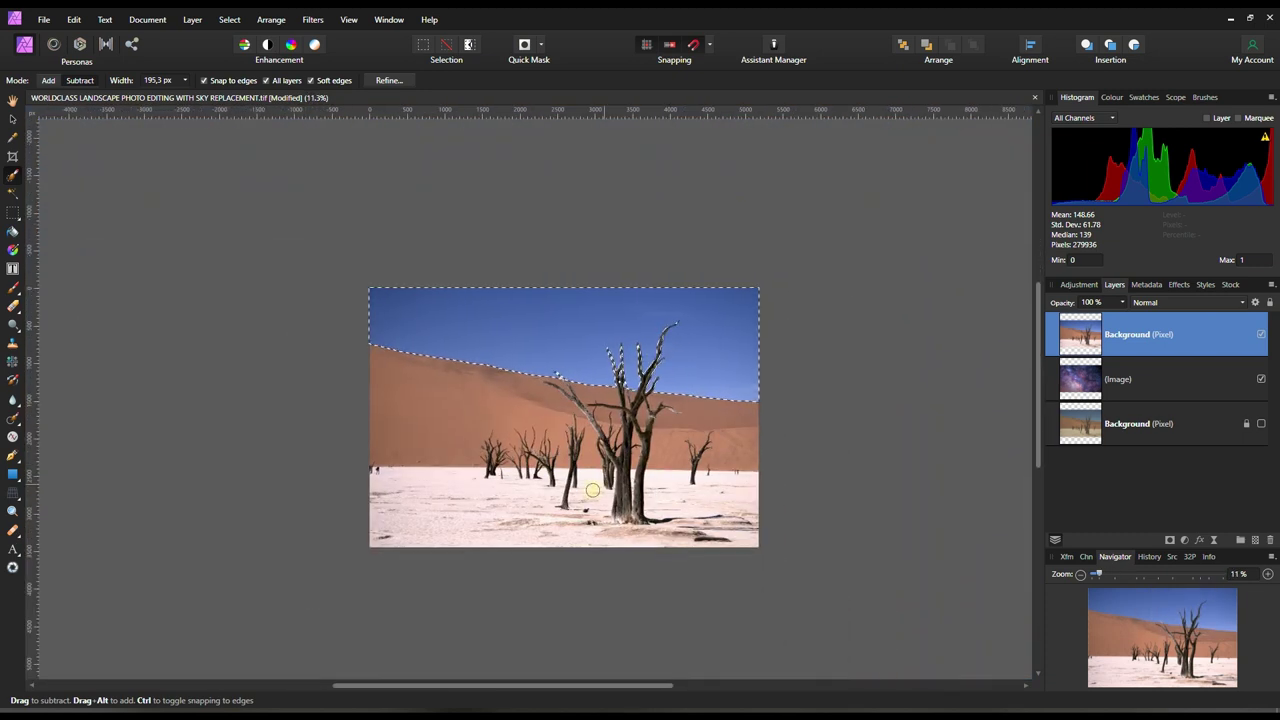
- Delete the selected blue sky so the galaxy stars show above the dune, then deselect
{"action": "left_click", "coordinate": [12, 118]}
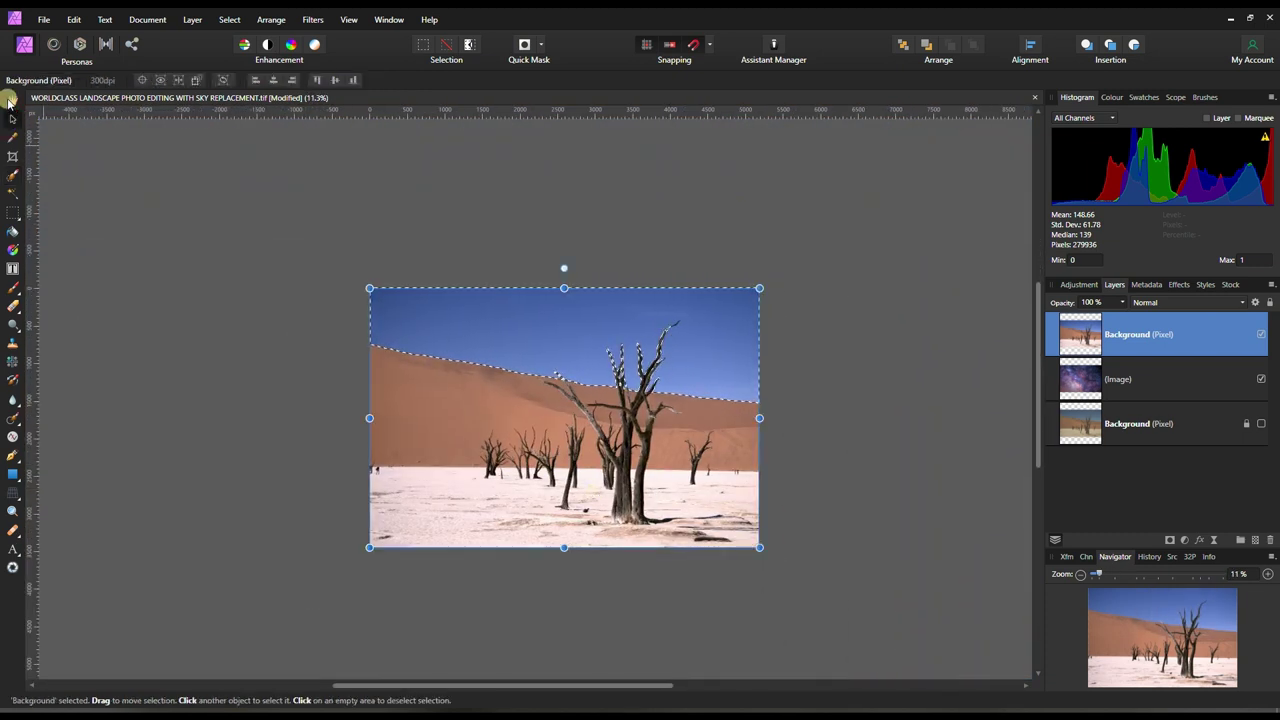
{"action": "left_click", "coordinate": [10, 100]}
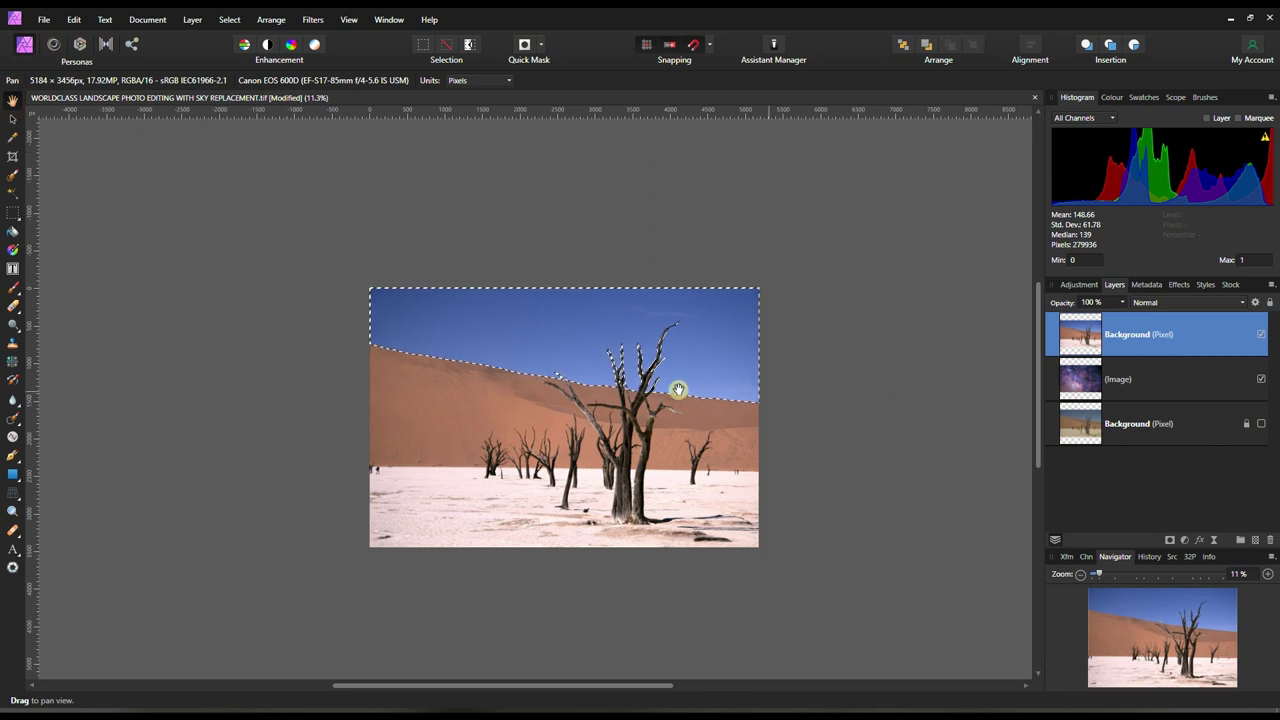
{"action": "scroll", "coordinate": [617, 400], "scroll_direction": "up", "scroll_amount": 2}
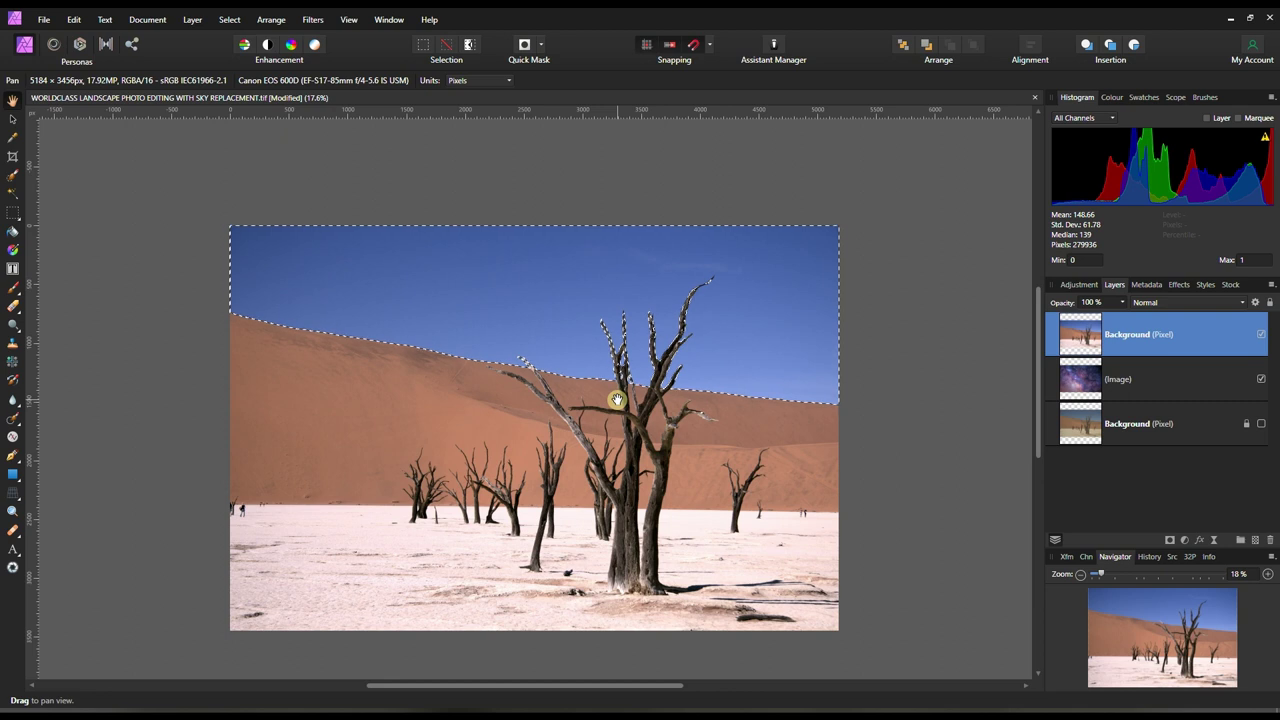
{"action": "key", "text": "Delete"}
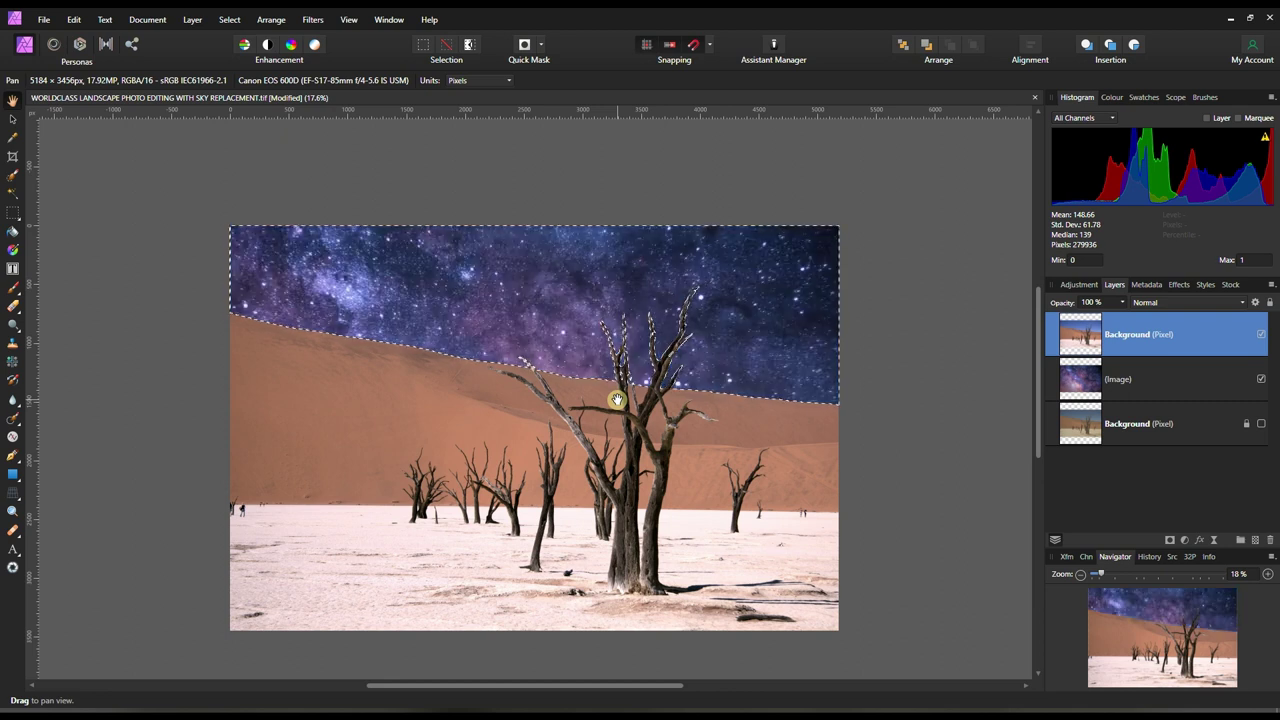
{"action": "key", "text": "ctrl+d"}
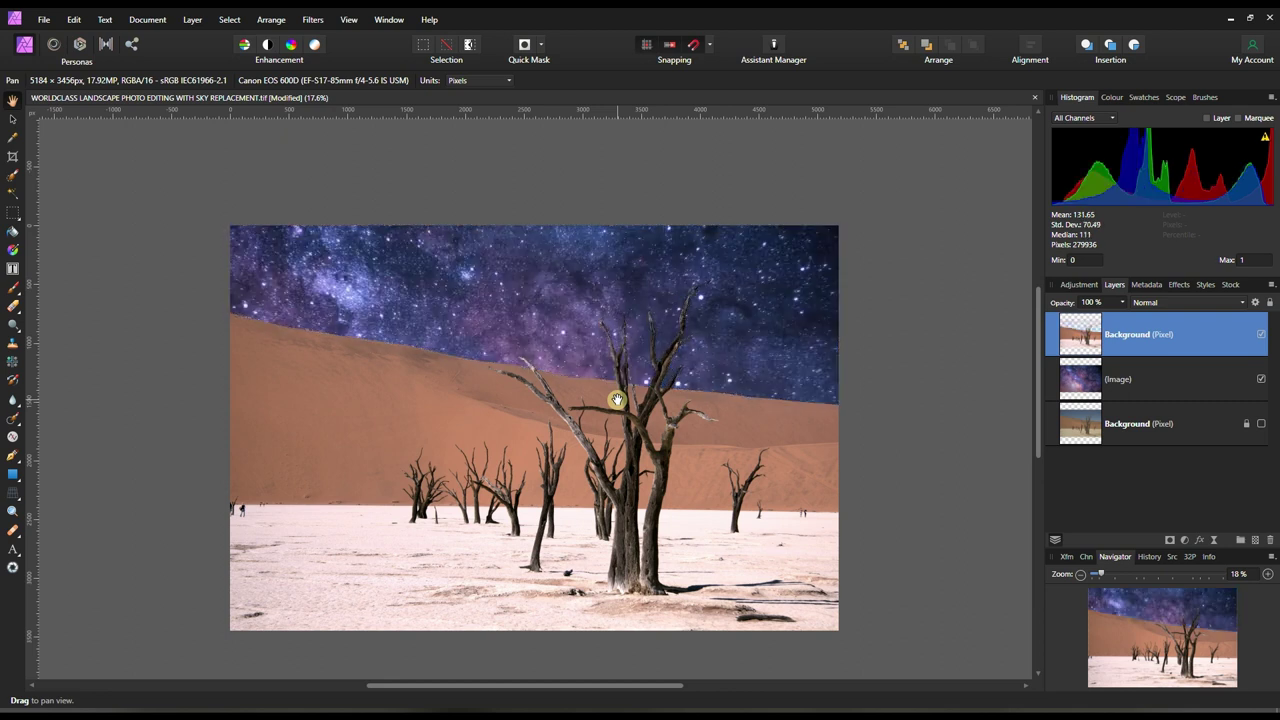
{"action": "left_click", "coordinate": [1268, 574]}
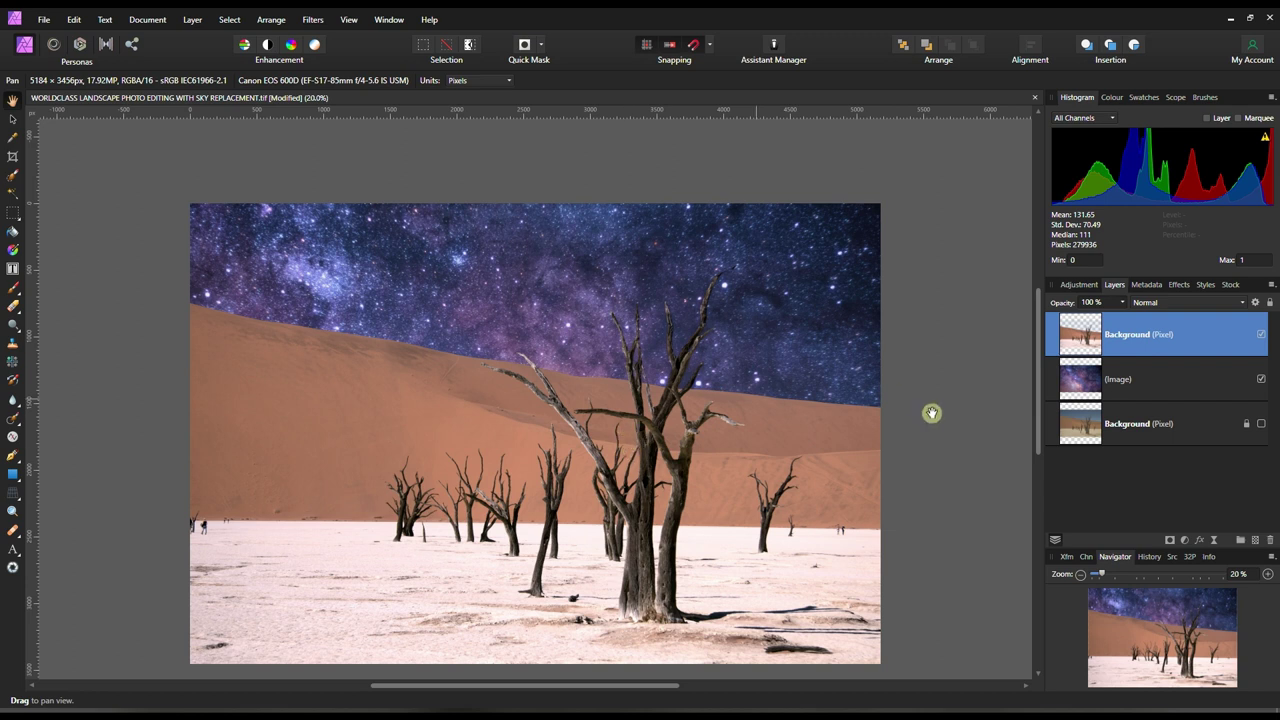
{"action": "left_click_drag", "start_coordinate": [1158, 632], "coordinate": [1155, 640]}
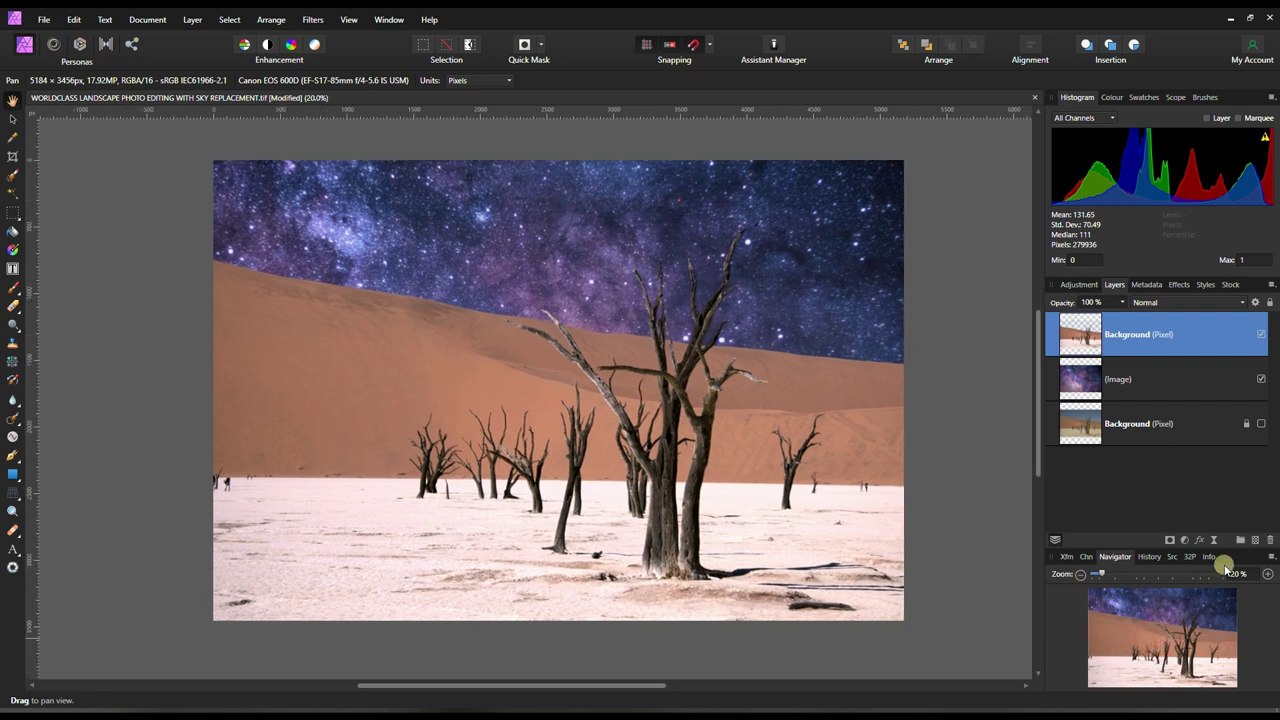
{"action": "left_click", "coordinate": [1266, 575]}
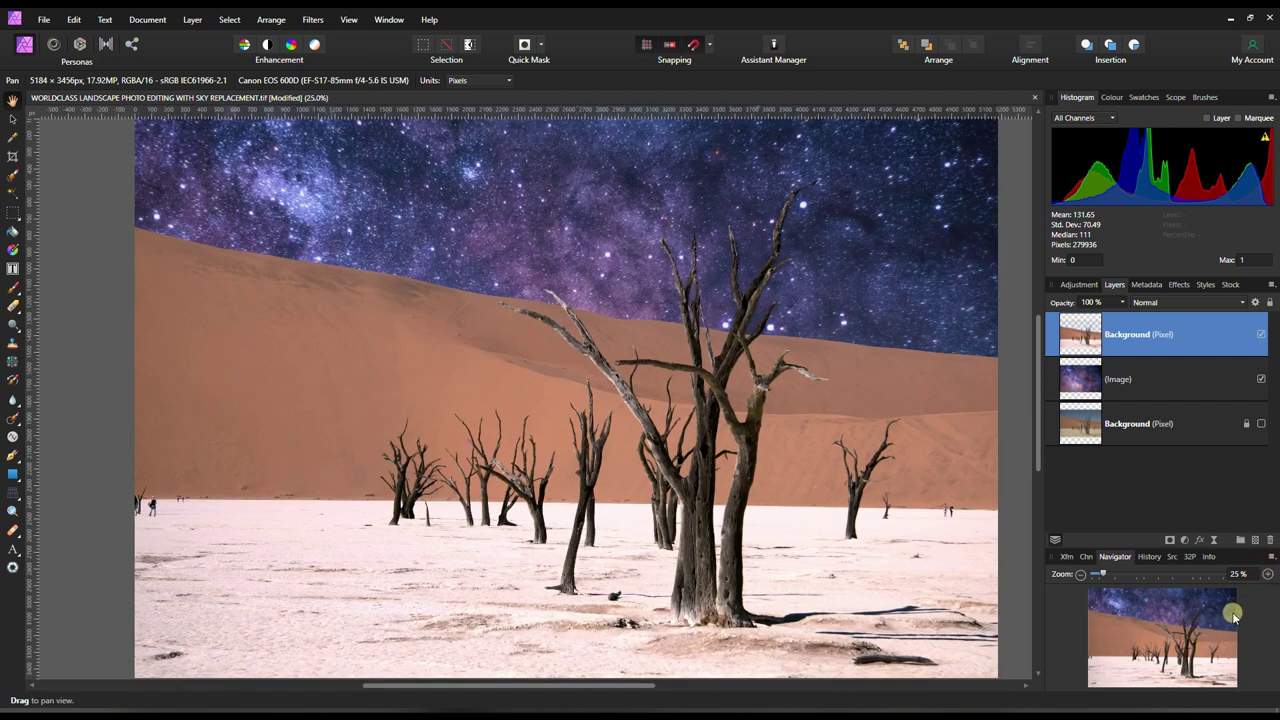